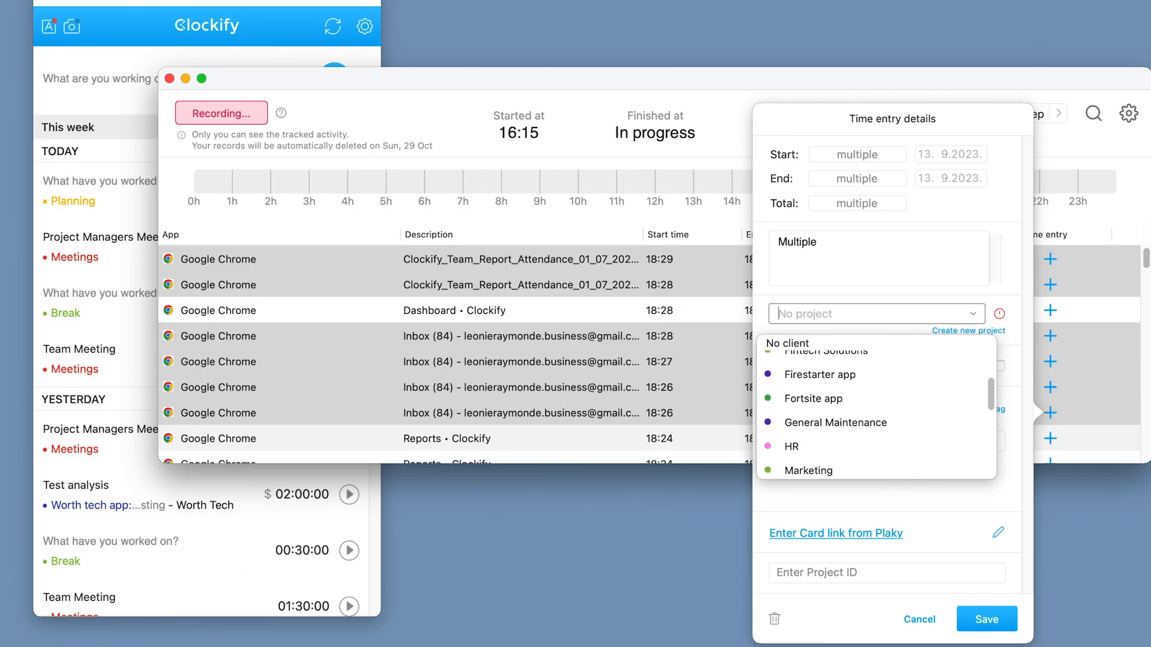
{"action": "scroll", "coordinate": [833, 420], "scroll_direction": "down", "scroll_amount": 1}
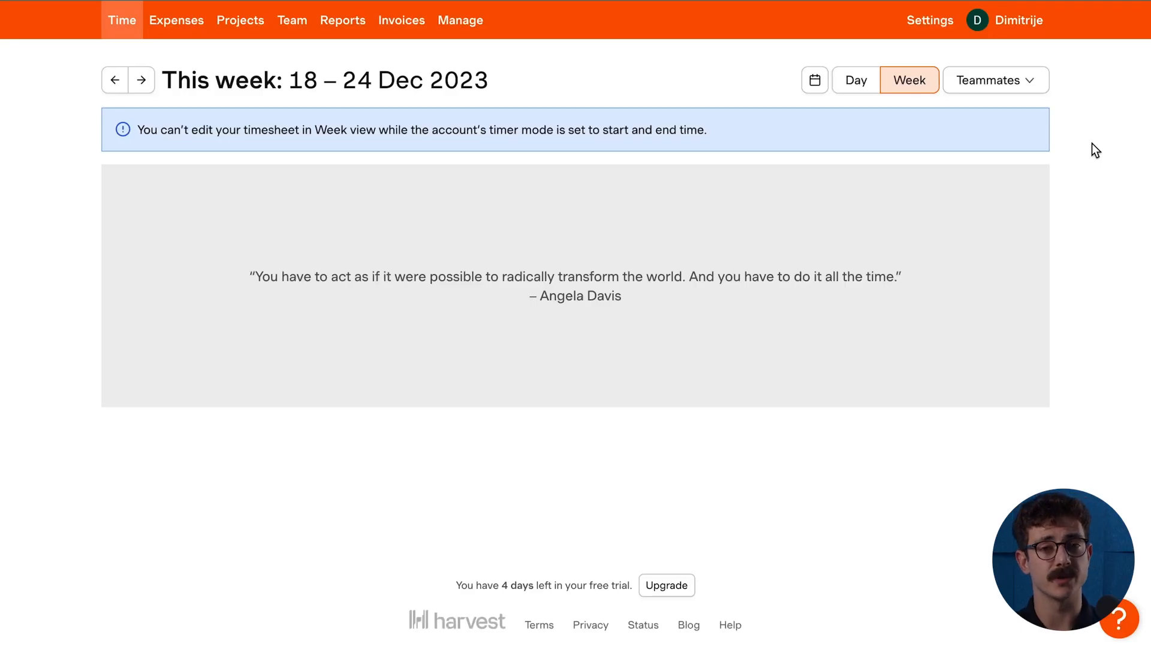
- View the timesheet for 11–17 Dec 2023 in Harvest and the time report for the same week
{"action": "left_click", "coordinate": [121, 83]}
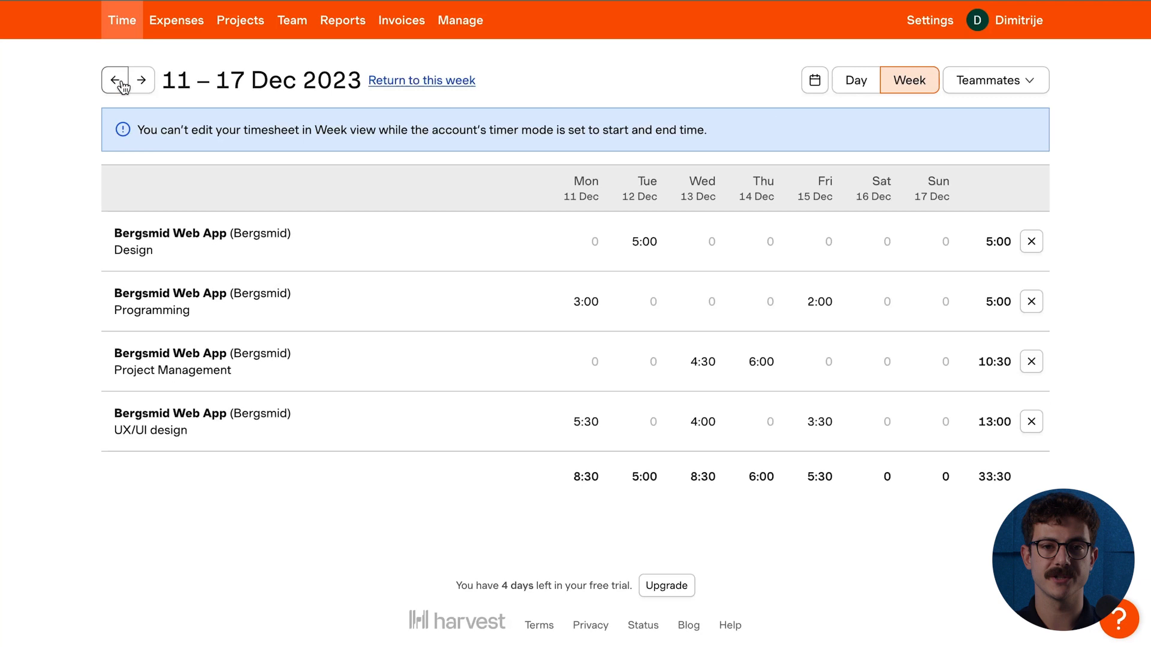
{"action": "left_click", "coordinate": [334, 29]}
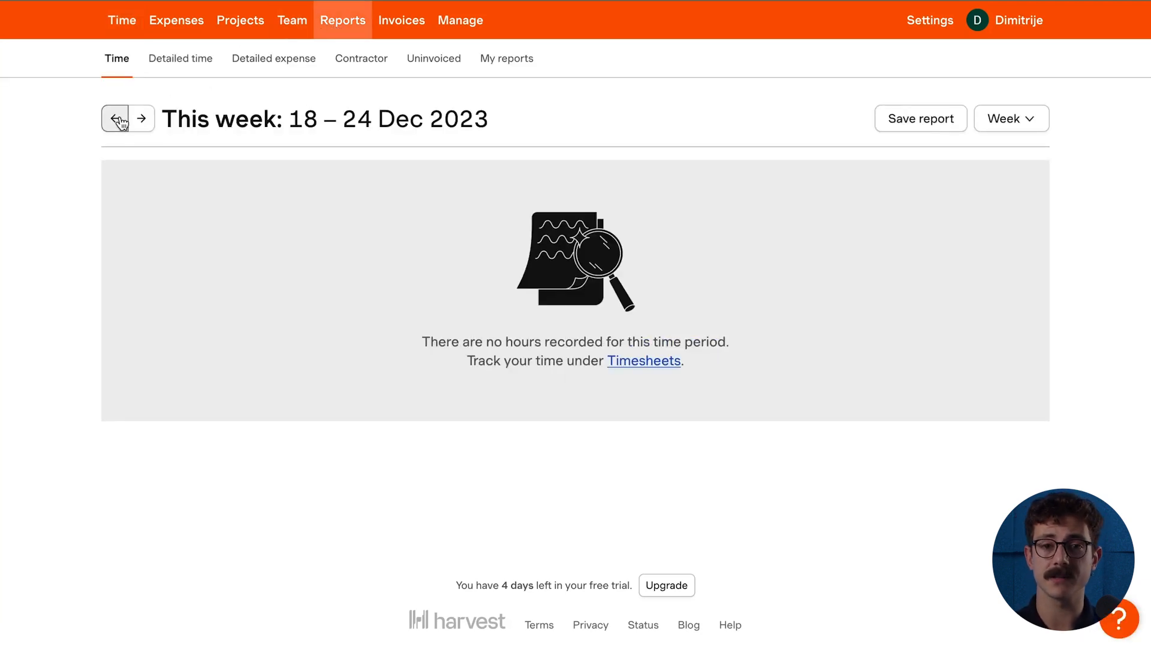
{"action": "left_click", "coordinate": [119, 120]}
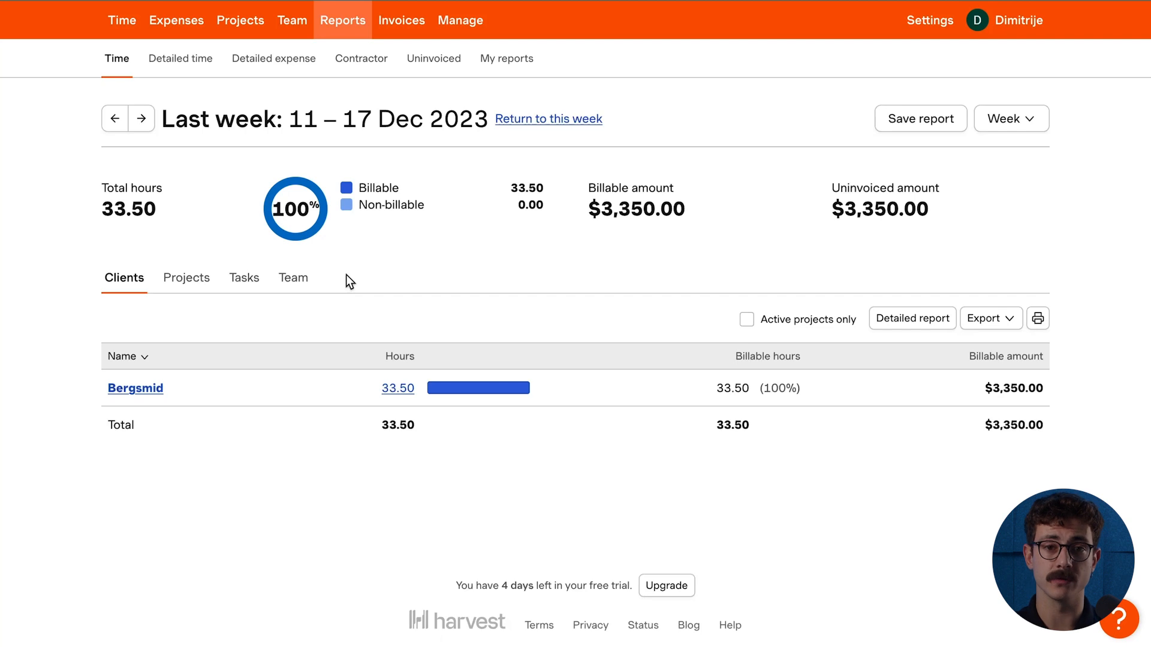
- Run a detailed time report with the timeframe set to last week, covering all clients, projects, tasks and team members
{"action": "left_click", "coordinate": [189, 74]}
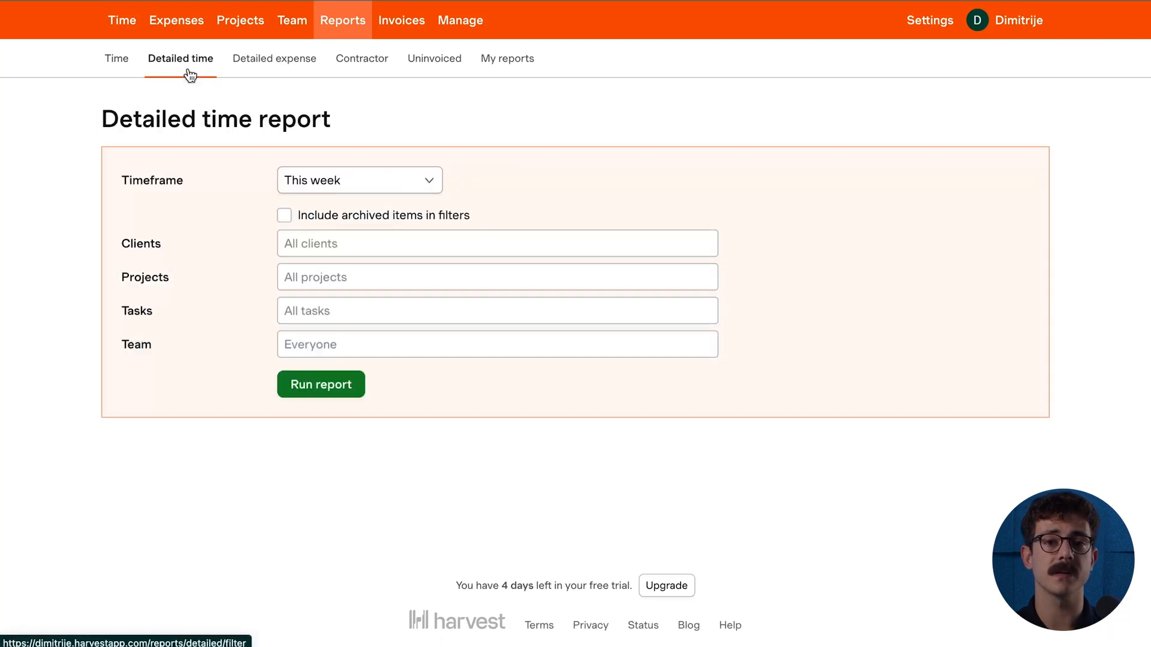
{"action": "left_click", "coordinate": [353, 179]}
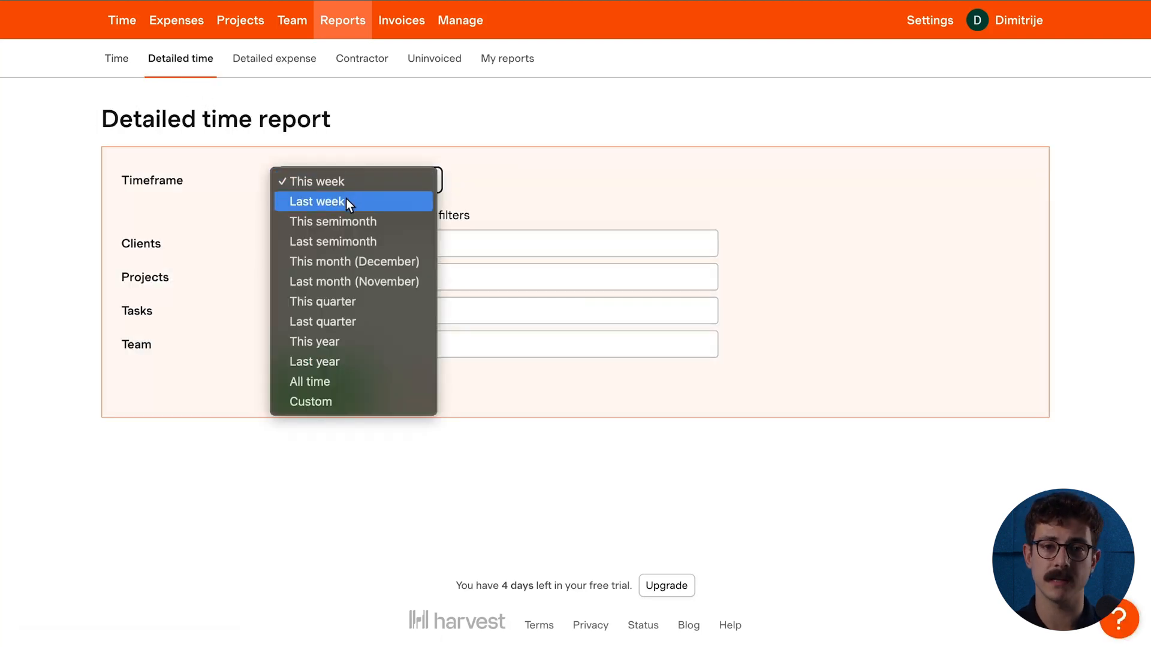
{"action": "left_click", "coordinate": [346, 199]}
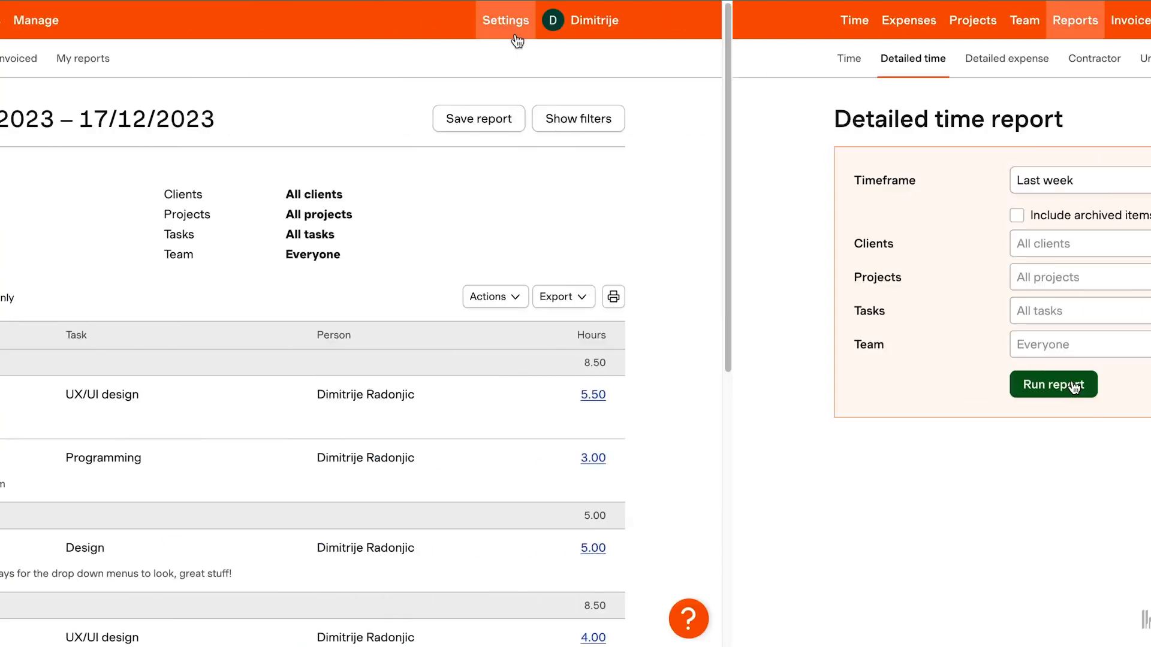
- Check the account's date and time format preferences and export the detailed time report as a CSV file
{"action": "scroll", "coordinate": [686, 328], "scroll_direction": "down", "scroll_amount": 10}
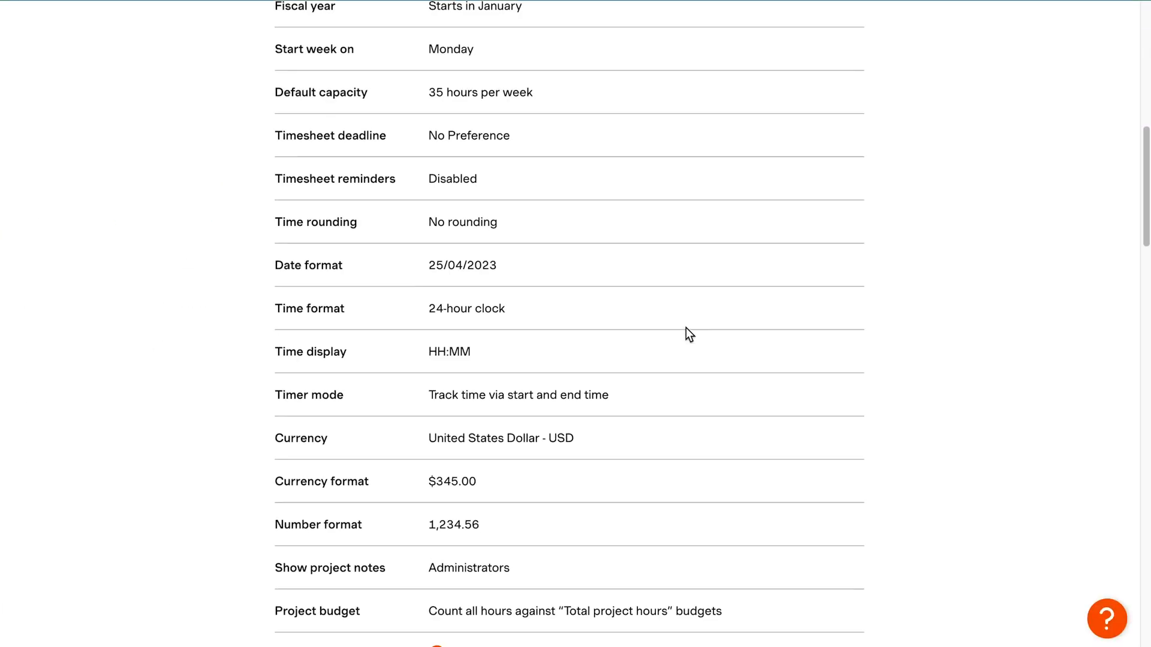
{"action": "left_click", "coordinate": [316, 429]}
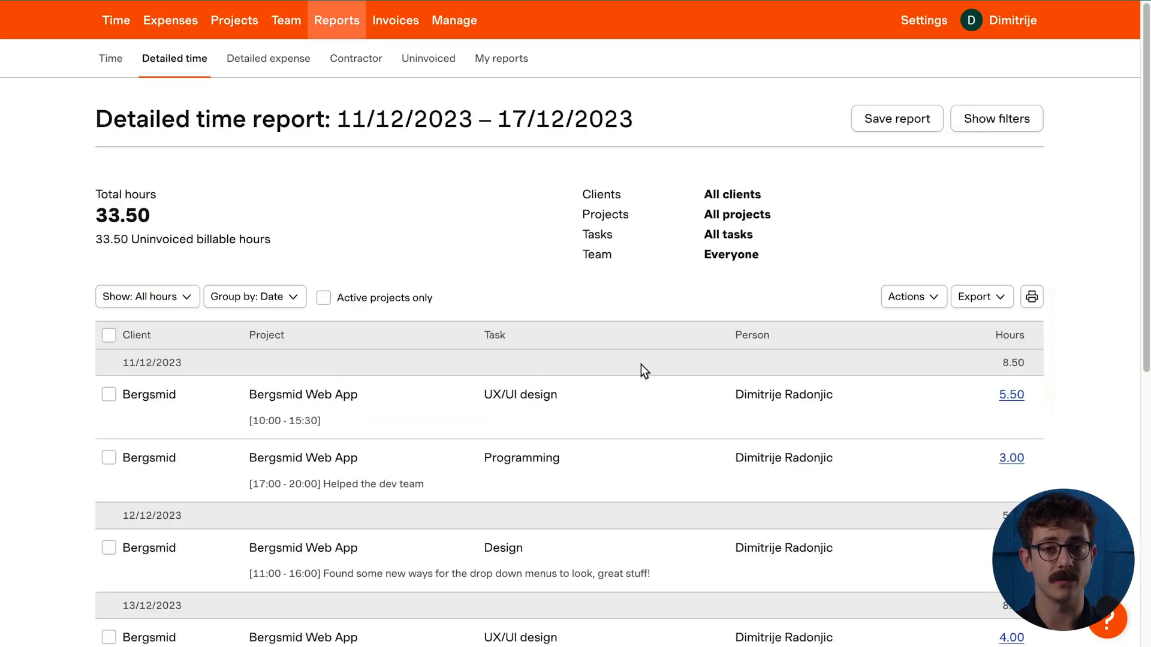
{"action": "left_click", "coordinate": [974, 304]}
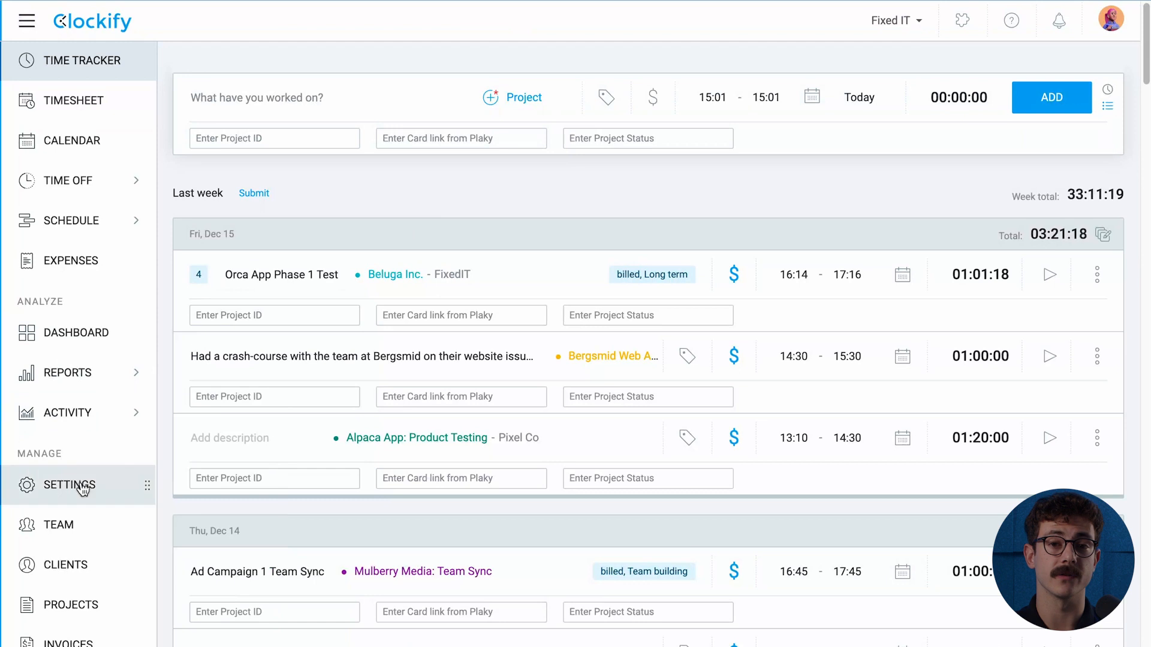
- Import harvest_time_report_from2023-12-11to2023-12-17.csv into the Fixed IT workspace in Clockify
{"action": "left_click", "coordinate": [50, 484]}
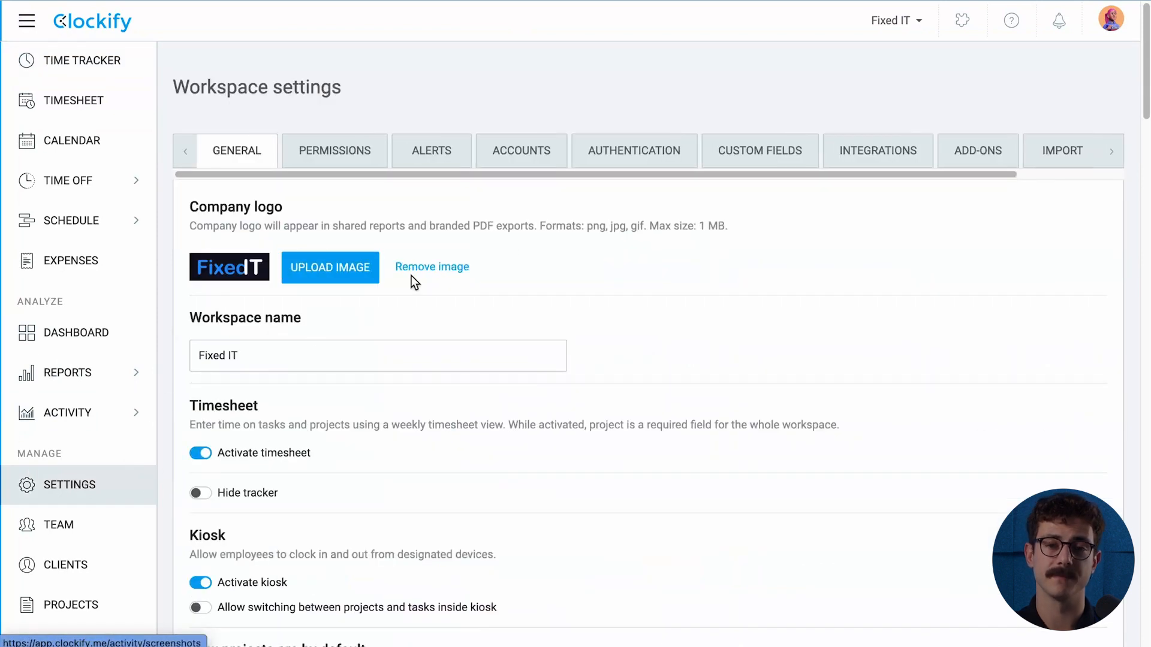
{"action": "left_click", "coordinate": [1043, 151]}
{"action": "left_click", "coordinate": [277, 382]}
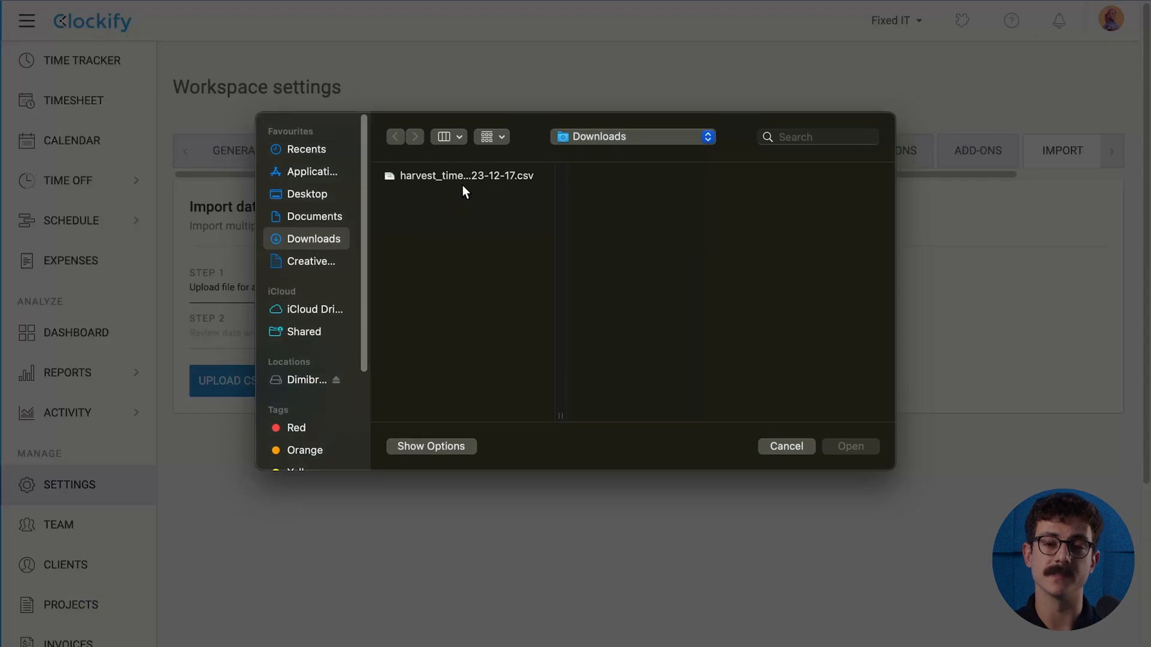
{"action": "left_click", "coordinate": [464, 176]}
{"action": "left_click", "coordinate": [845, 447]}
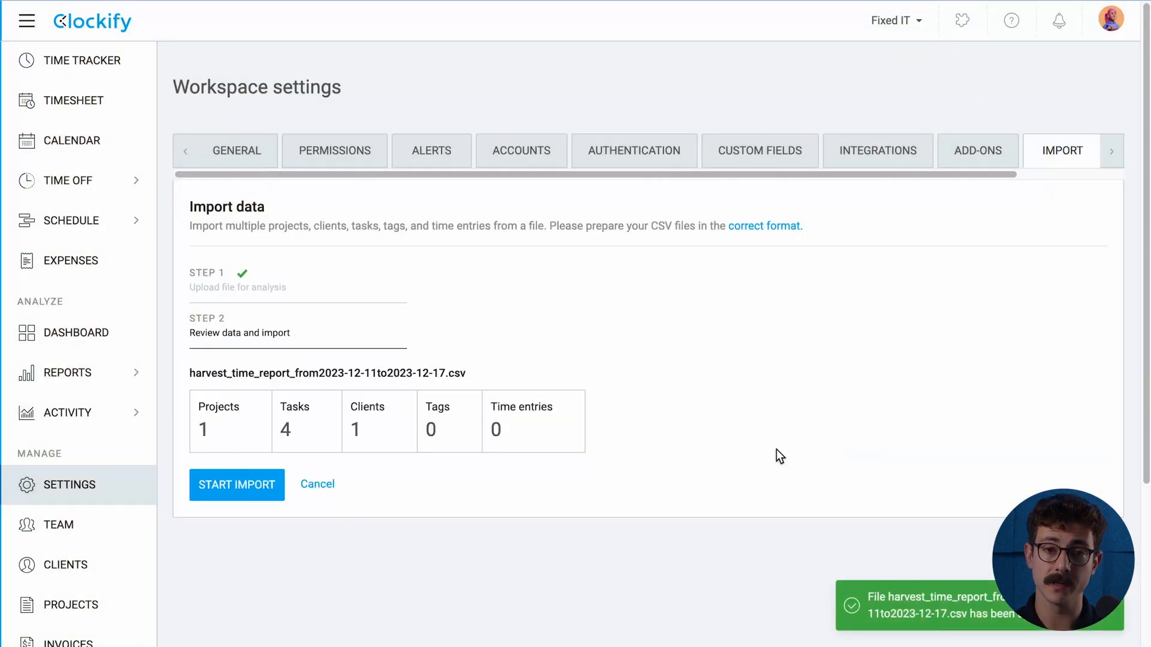
{"action": "left_click", "coordinate": [247, 492]}
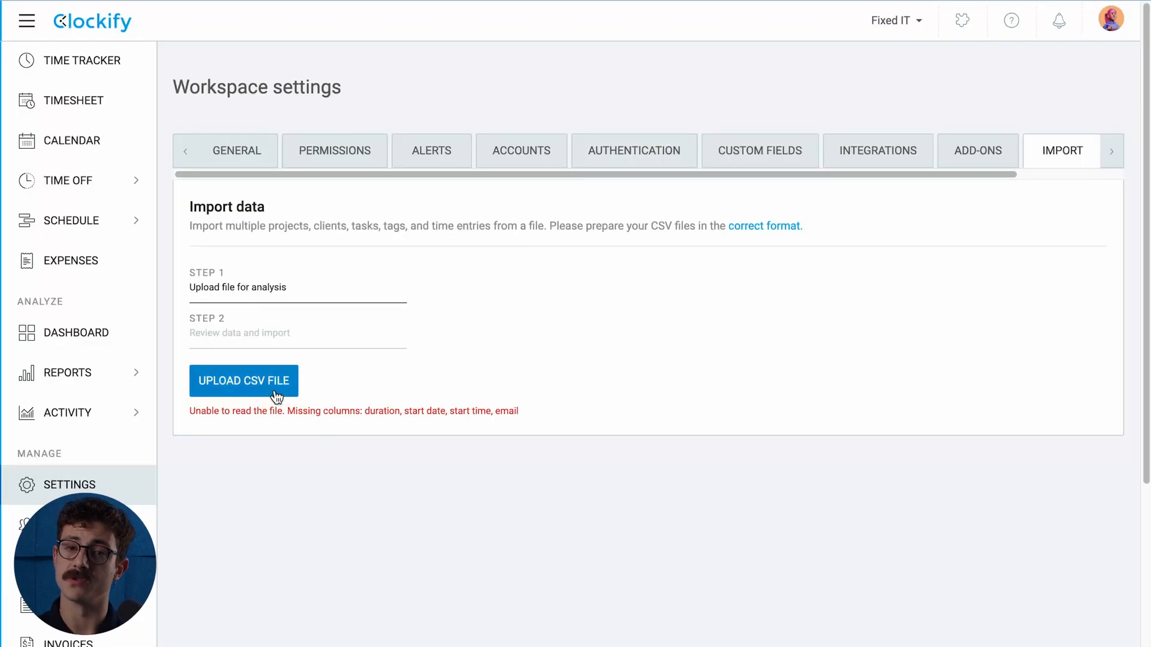
- Try to upload Time Reports 2018.csv as import data for the workspace
{"action": "left_click", "coordinate": [274, 386]}
{"action": "left_click", "coordinate": [509, 193]}
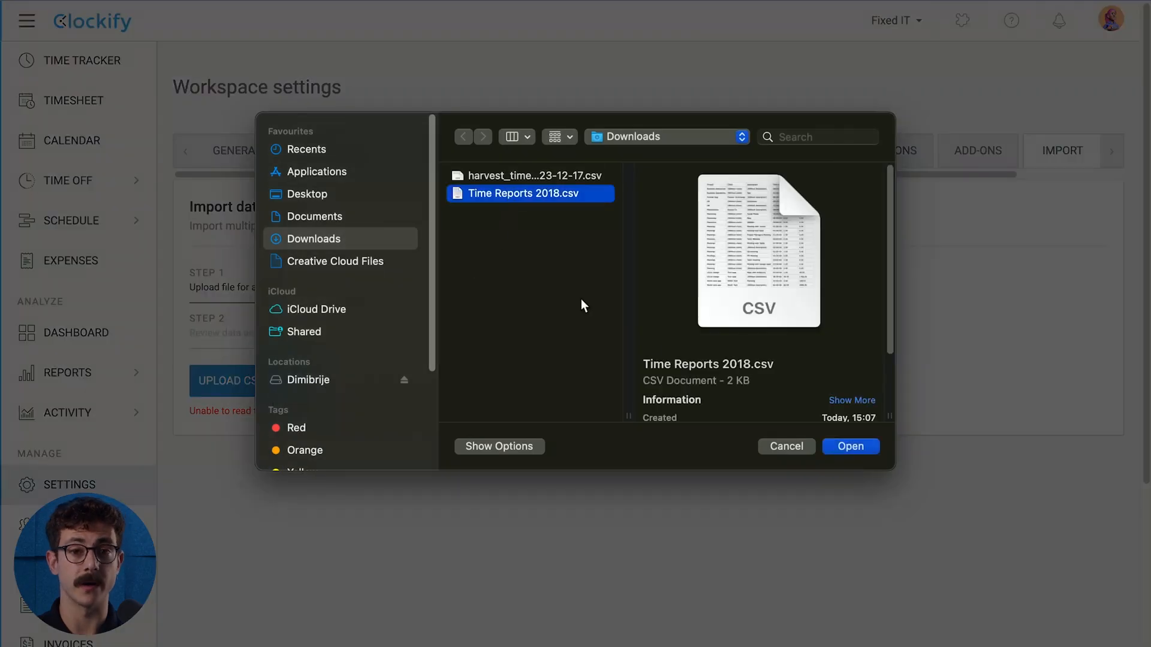
{"action": "left_click", "coordinate": [850, 446]}
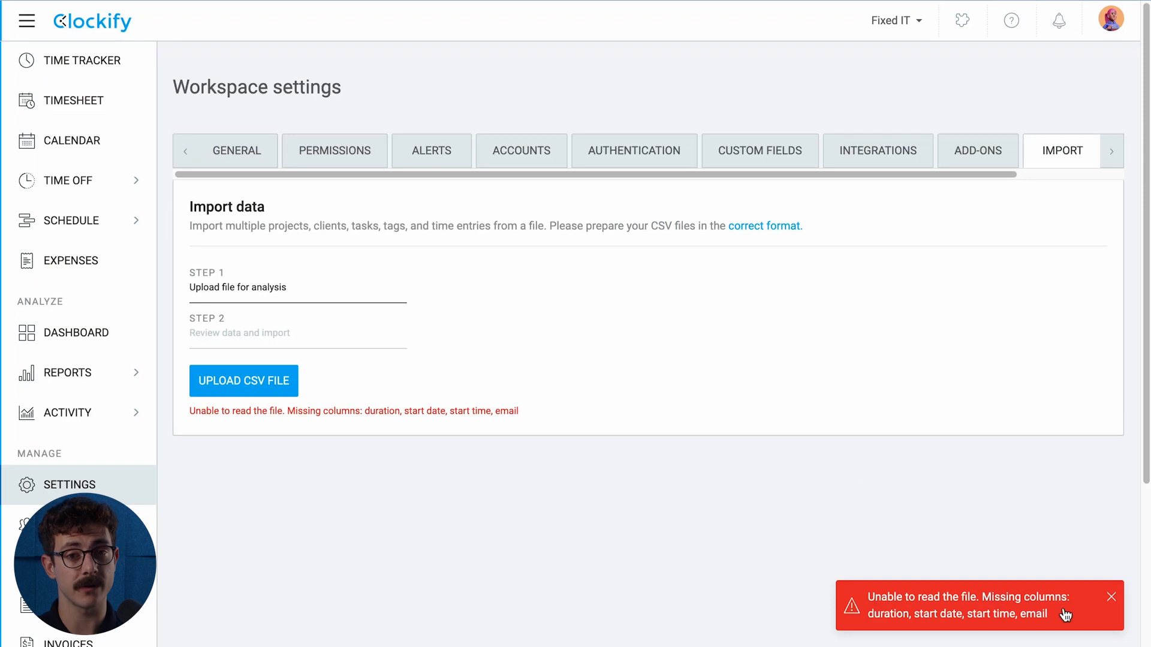
{"action": "left_click", "coordinate": [1111, 597]}
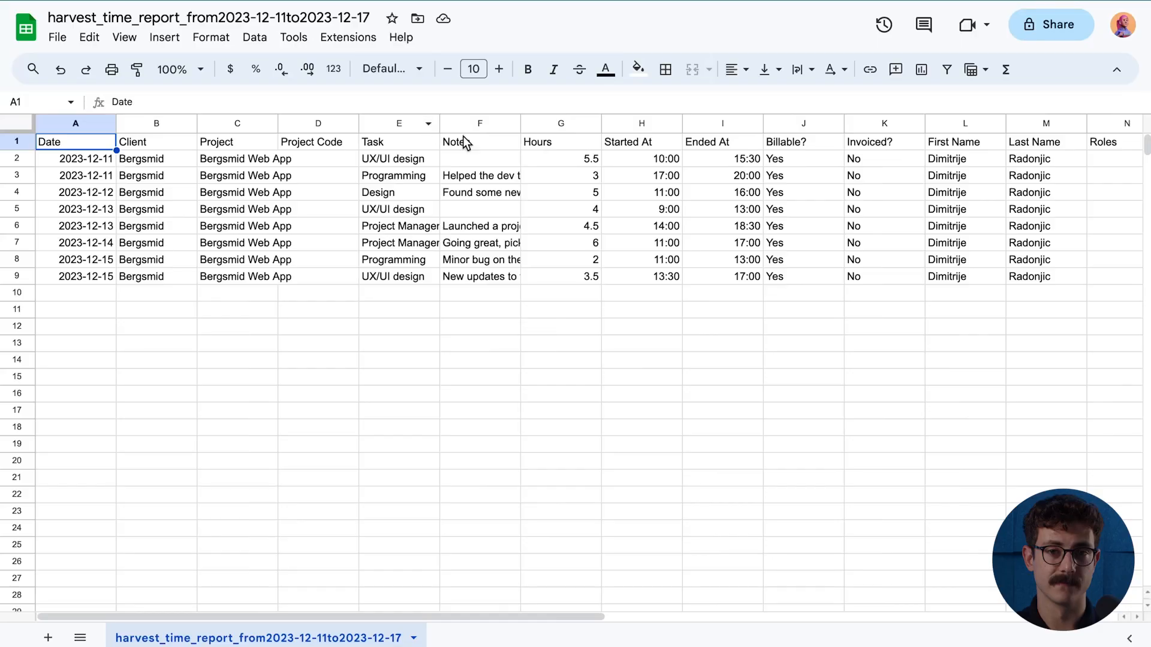
- Compare the Notes, Date and Hours headers of the Harvest export with Description, Start Date and Duration in the reformatted Google Sheets file, including its Email column
{"action": "left_click", "coordinate": [467, 139]}
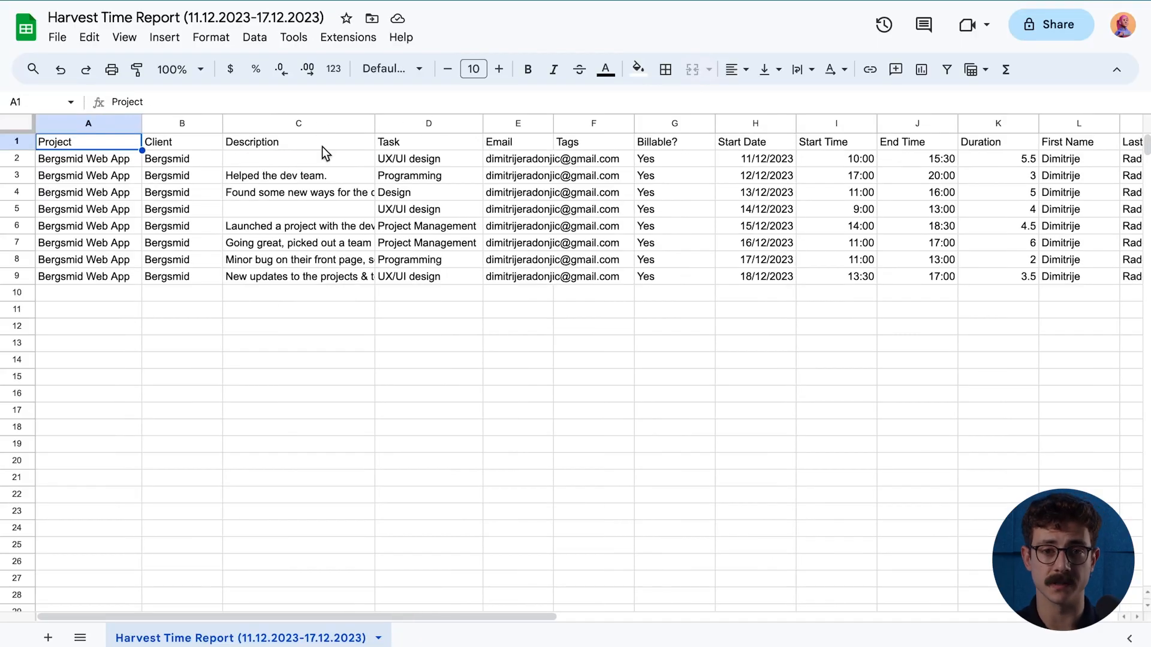
{"action": "left_click", "coordinate": [322, 146], "text": "ctrl"}
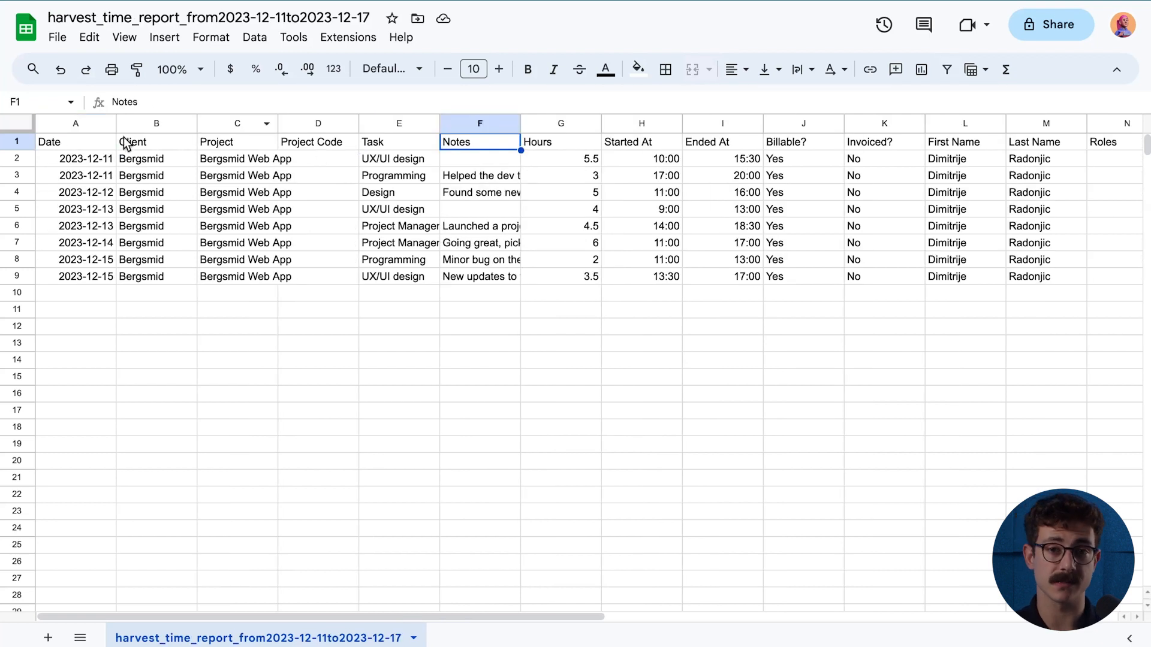
{"action": "left_click", "coordinate": [111, 142]}
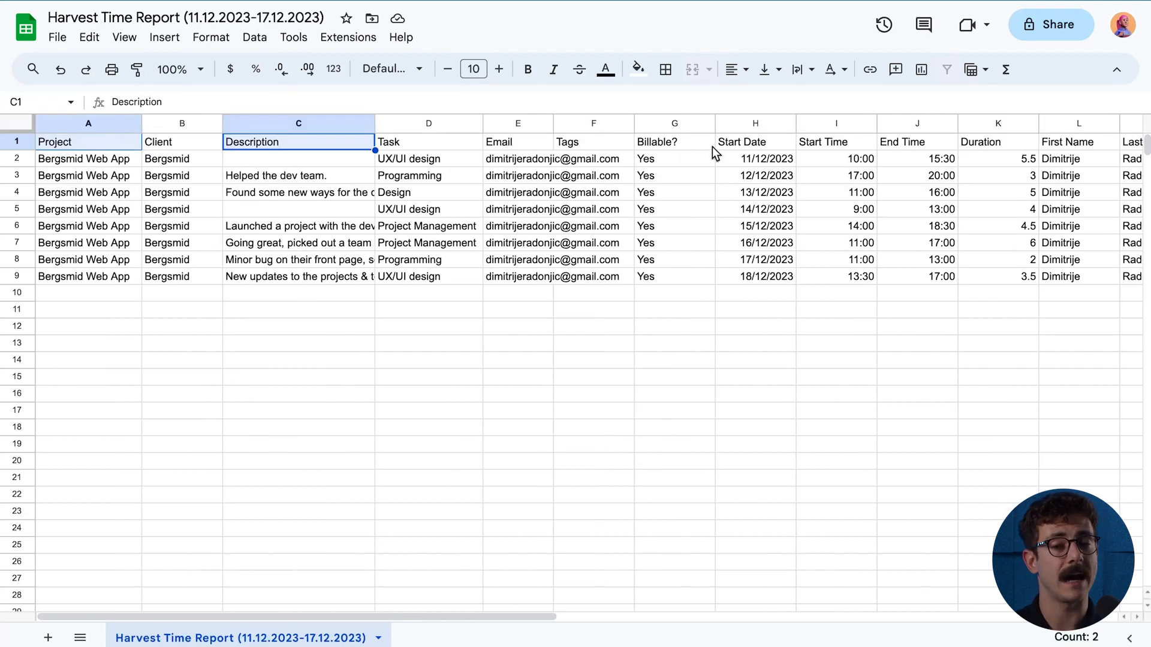
{"action": "left_click", "coordinate": [762, 146], "text": "ctrl"}
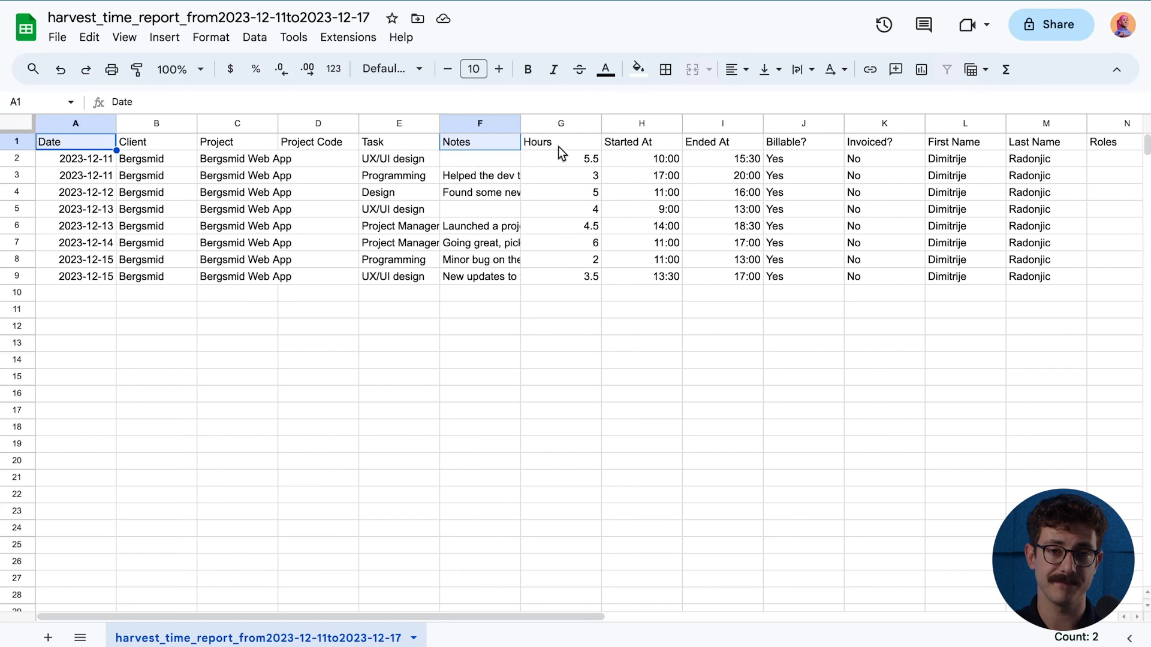
{"action": "left_click", "coordinate": [559, 146], "text": "ctrl"}
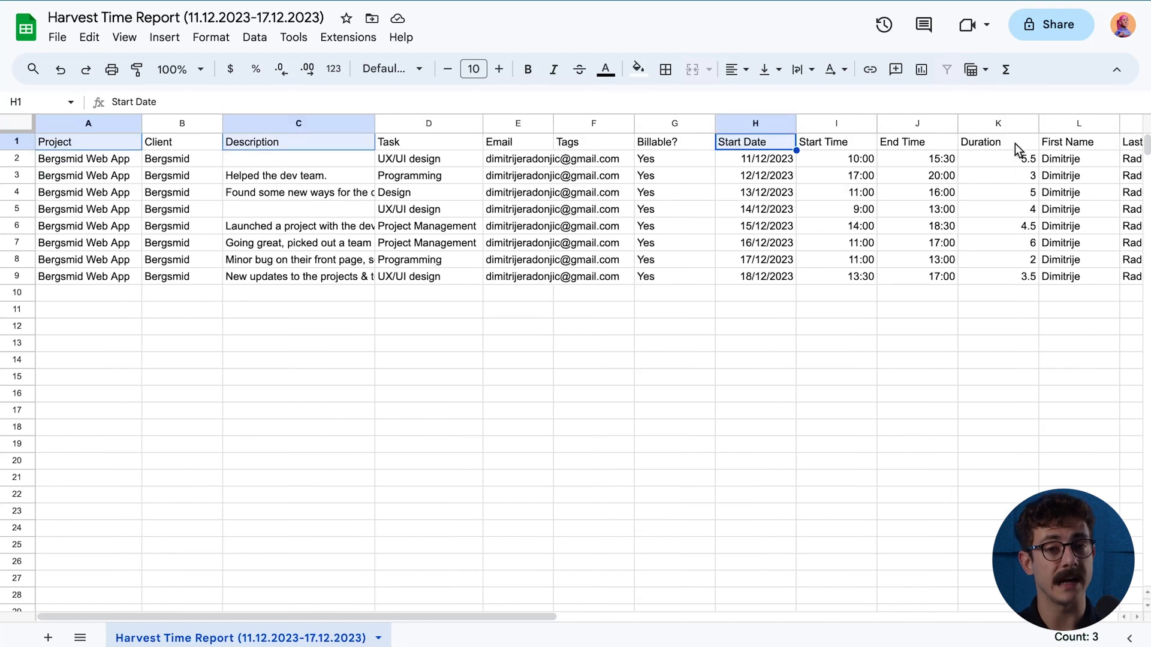
{"action": "left_click", "coordinate": [1015, 143], "text": "ctrl"}
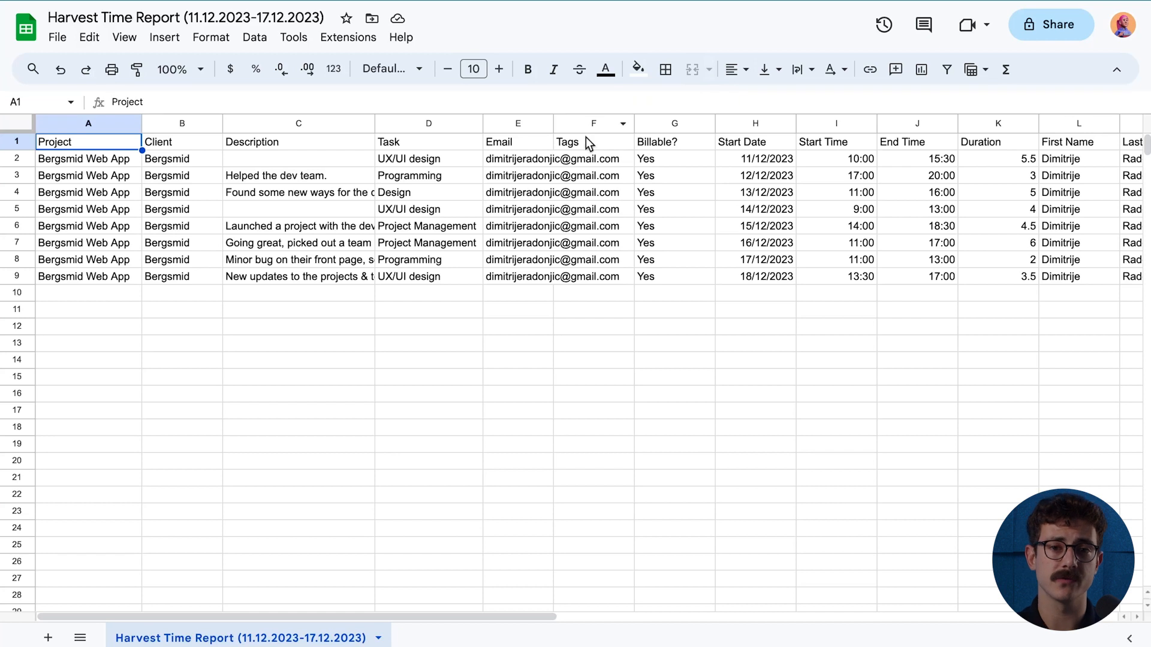
{"action": "left_click", "coordinate": [518, 162]}
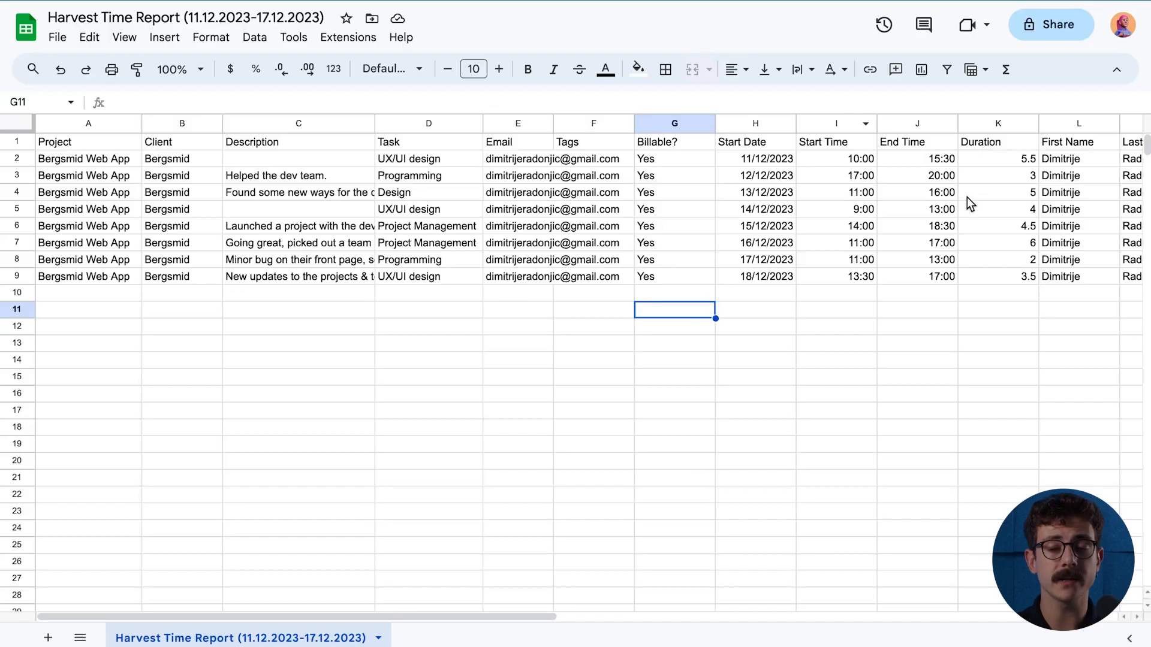
- Delete the Roles and Invoiced? columns from the Harvest Time Report (11.12.2023-17.12.2023) sheet
{"action": "left_click_drag", "start_coordinate": [545, 617], "coordinate": [743, 613]}
{"action": "right_click", "coordinate": [972, 146]}
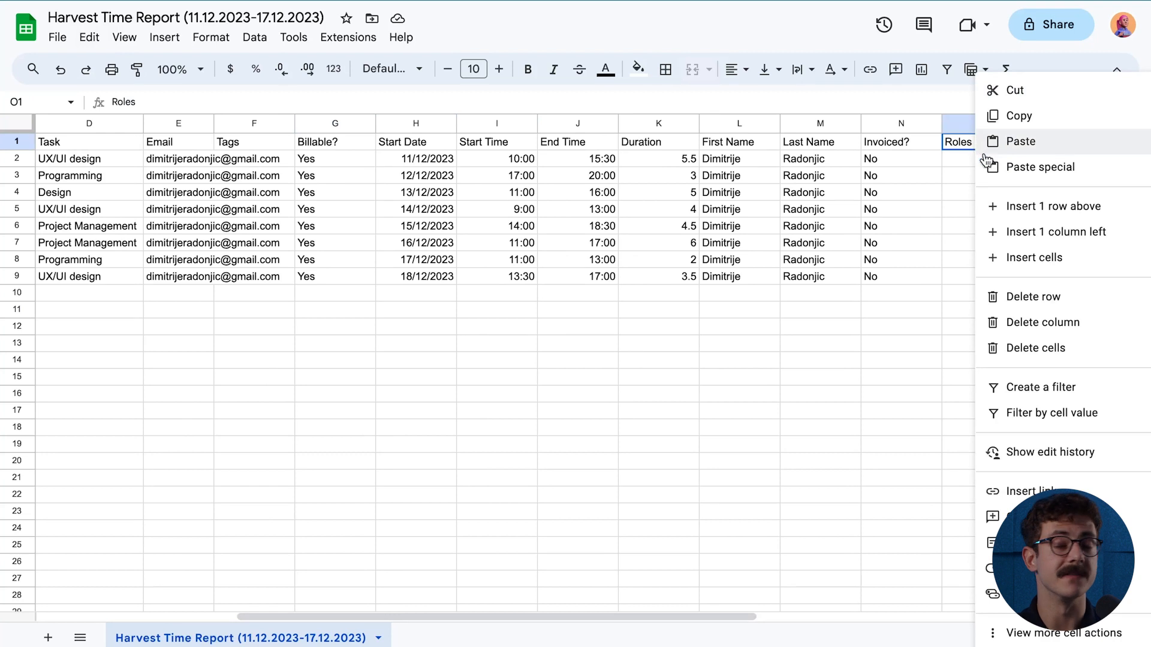
{"action": "left_click", "coordinate": [1026, 322]}
{"action": "right_click", "coordinate": [915, 144]}
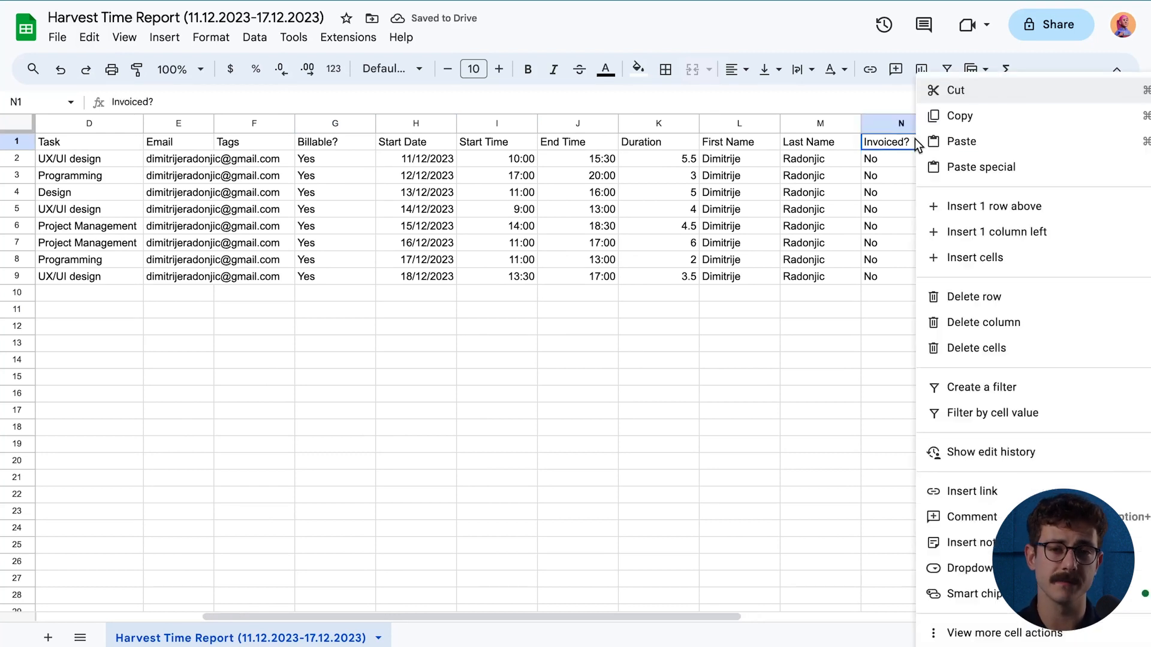
{"action": "left_click", "coordinate": [953, 321]}
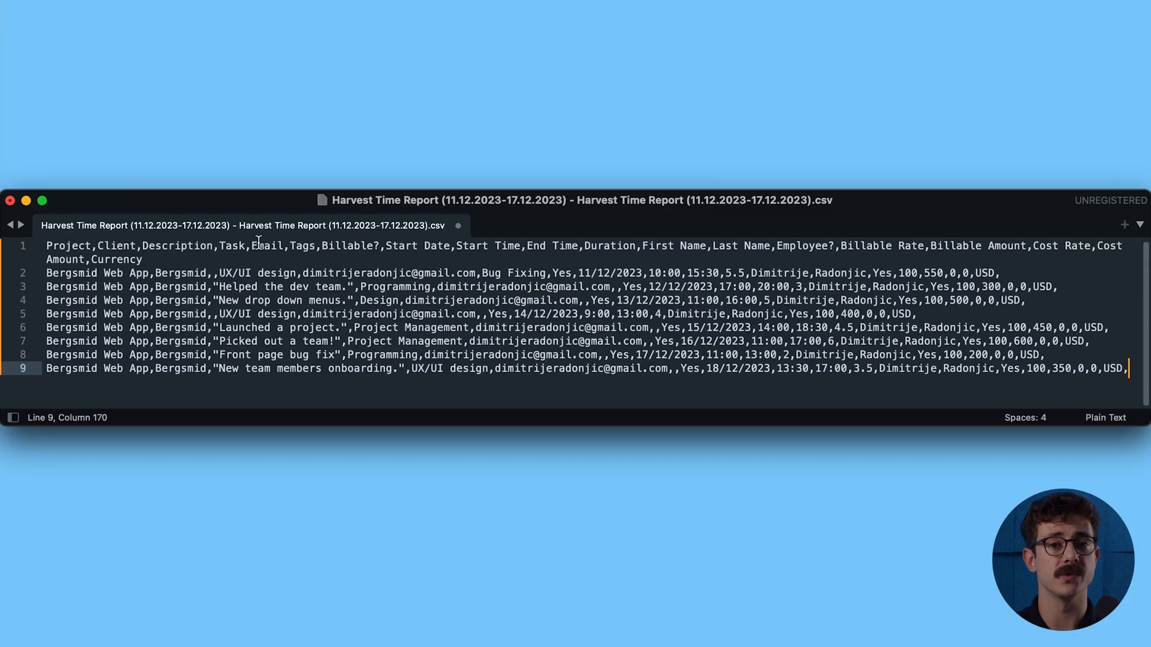
- Examine the CSV in the text editor: its header row, the quoted description "Helped the dev team." and the Tags value Bug Fixing
{"action": "left_click_drag", "start_coordinate": [48, 246], "coordinate": [148, 274]}
{"action": "left_click", "coordinate": [170, 264]}
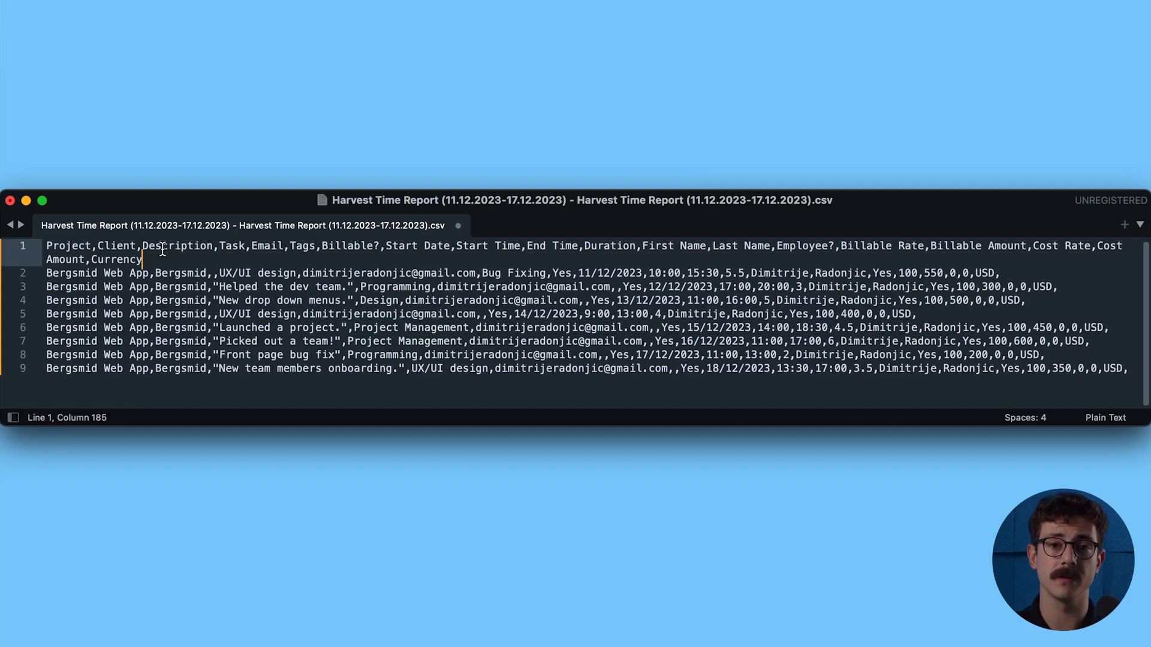
{"action": "left_click_drag", "start_coordinate": [212, 282], "coordinate": [347, 288]}
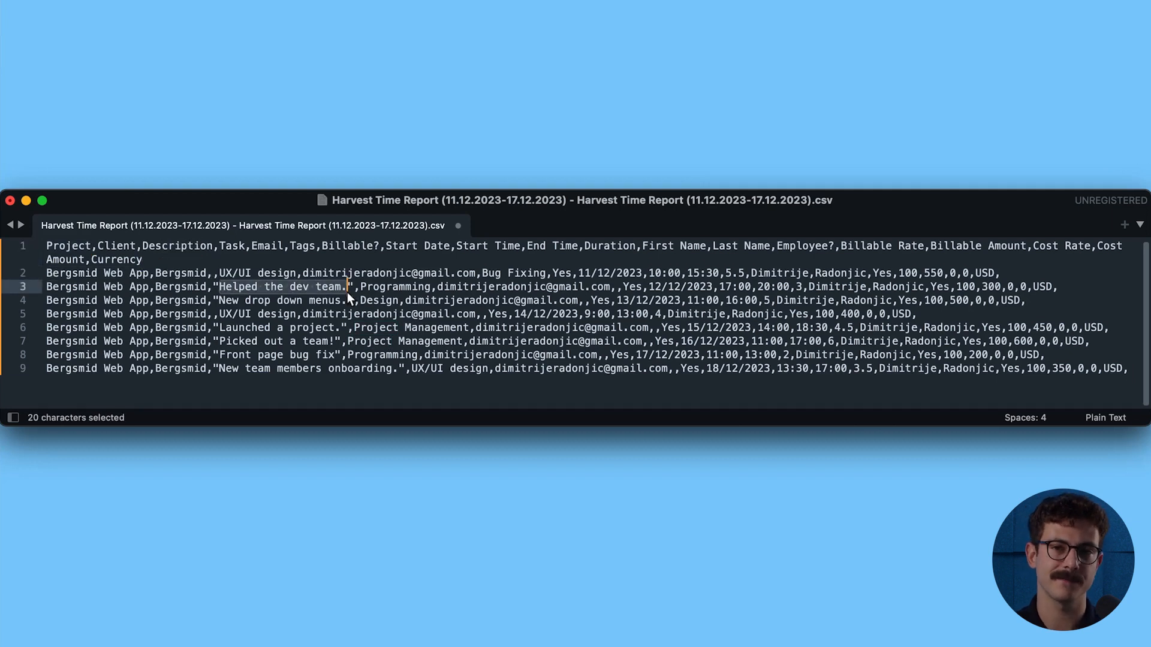
{"action": "left_click", "coordinate": [431, 256]}
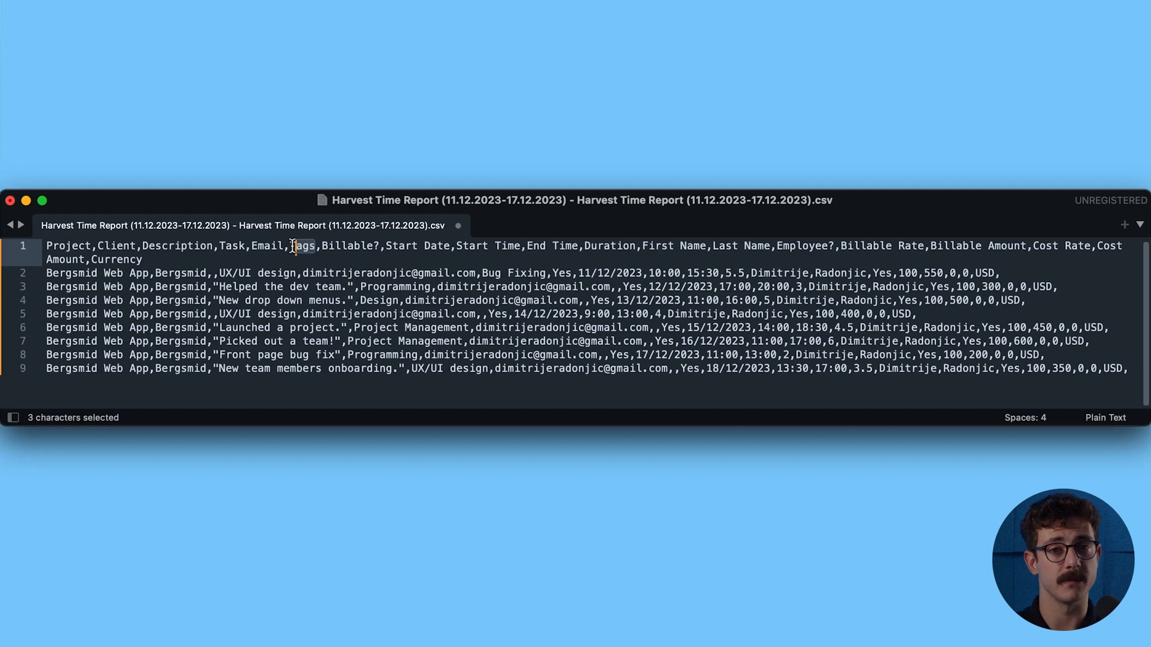
{"action": "left_click_drag", "start_coordinate": [482, 273], "coordinate": [512, 274]}
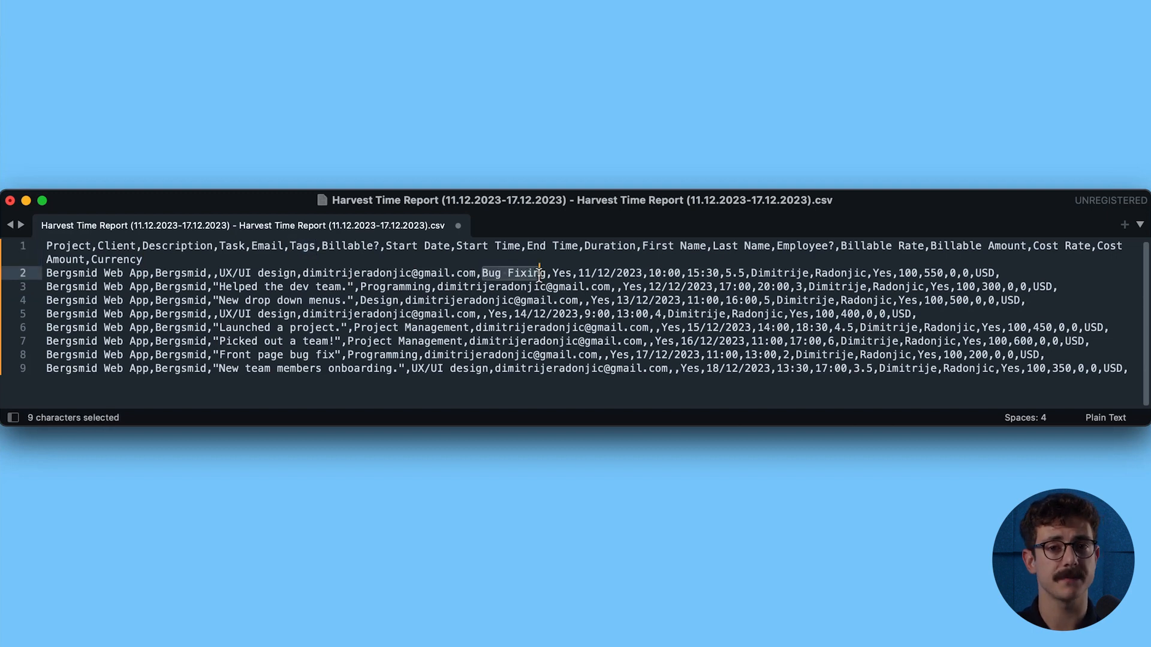
{"action": "left_click", "coordinate": [759, 261]}
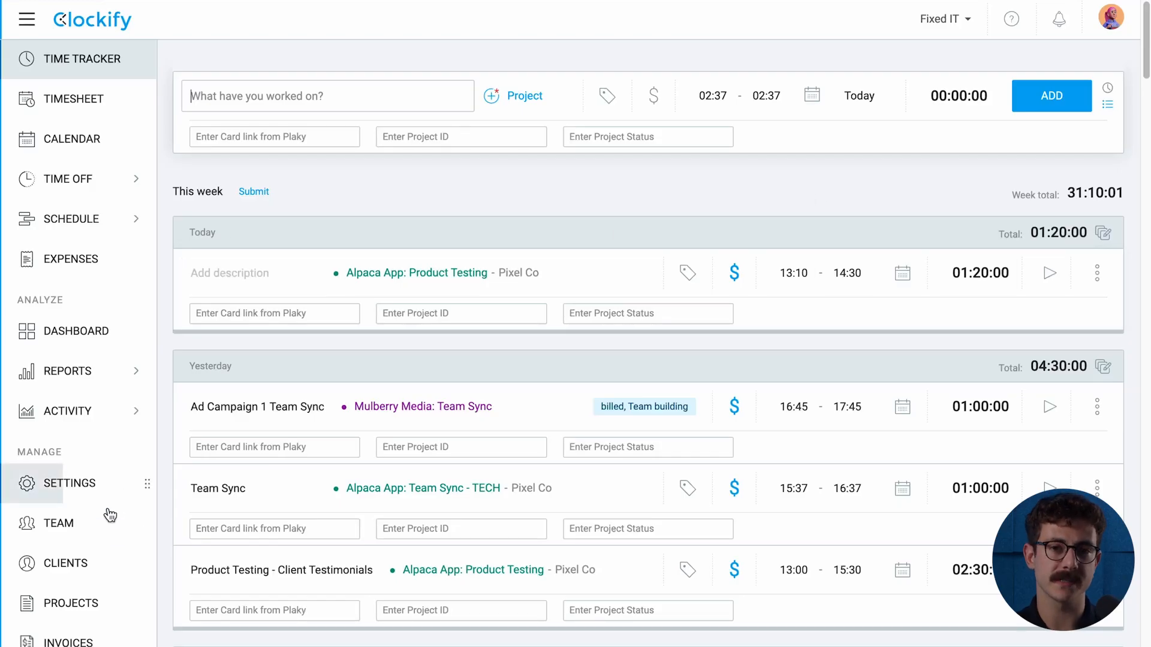
- View the role options of the first member in Clockify's team list and close them without saving
{"action": "left_click", "coordinate": [86, 531]}
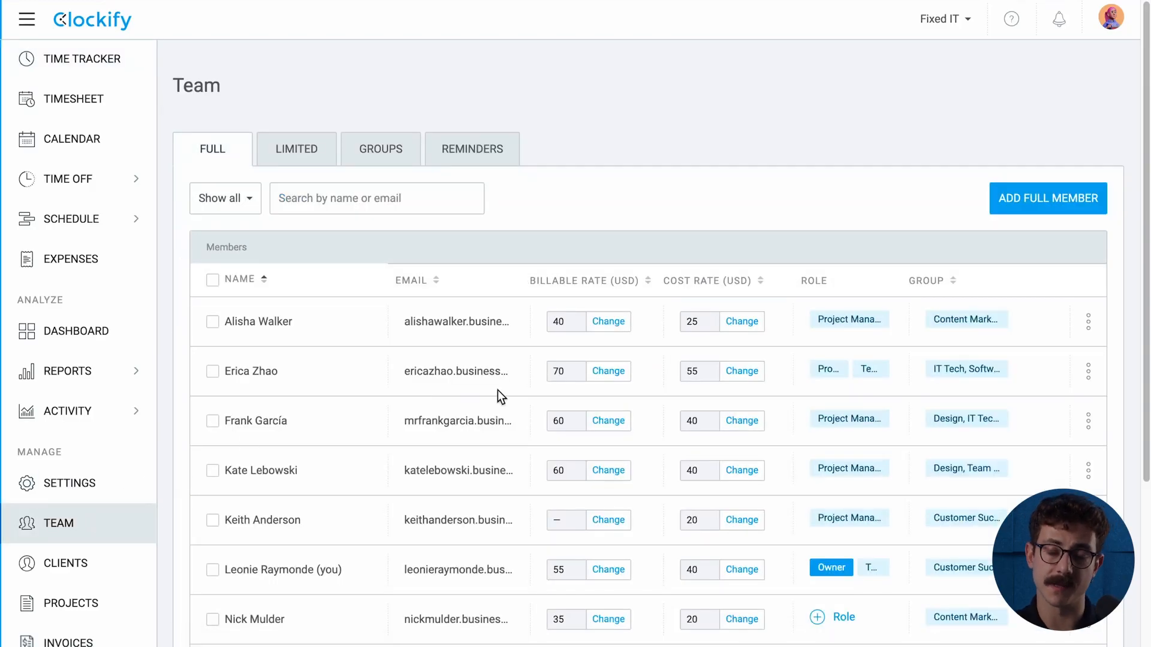
{"action": "left_click", "coordinate": [848, 319]}
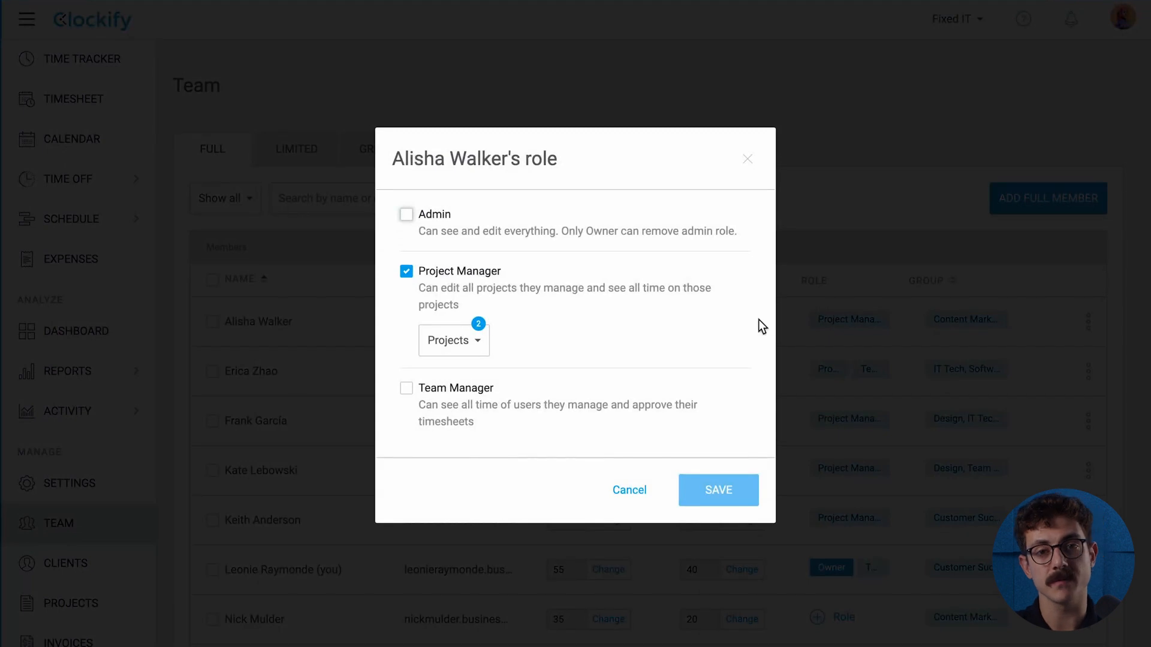
{"action": "left_click", "coordinate": [637, 486]}
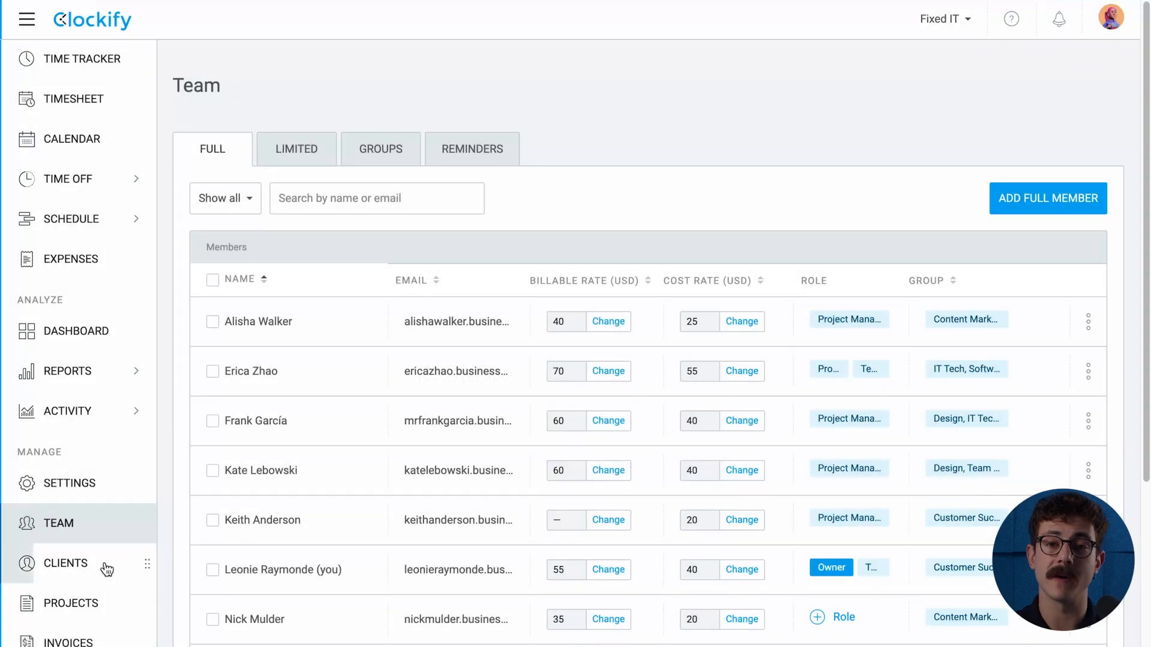
- Examine the Worth tech app project's tasks, member access, billable and cost rates, and project estimate settings
{"action": "left_click", "coordinate": [84, 606]}
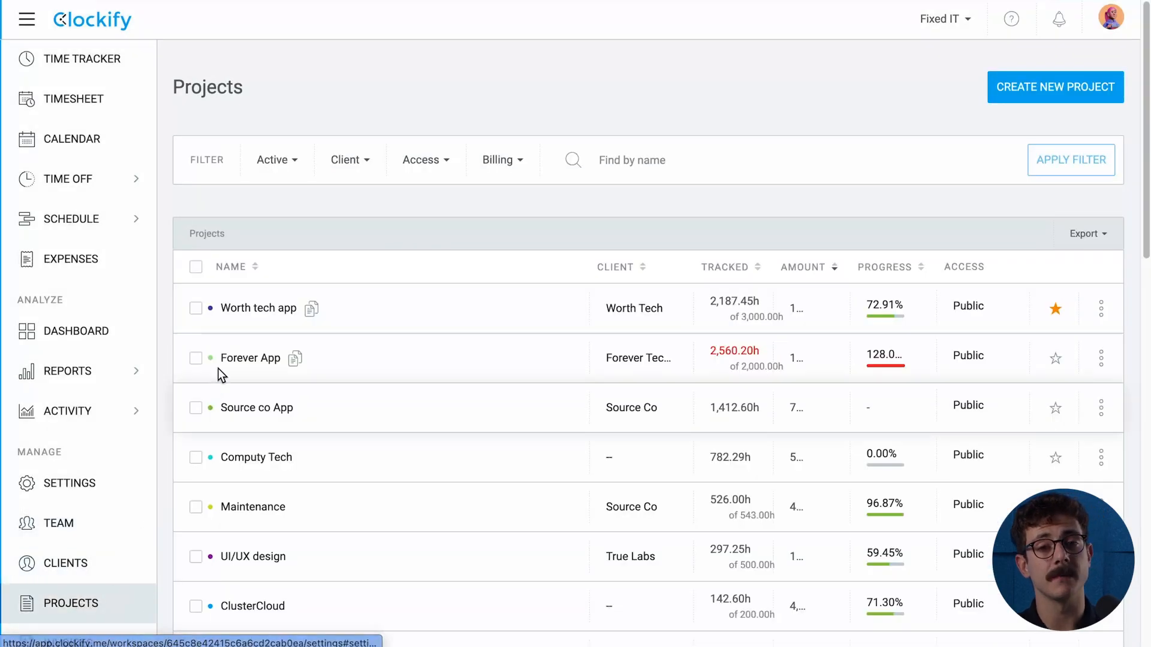
{"action": "left_click", "coordinate": [249, 308]}
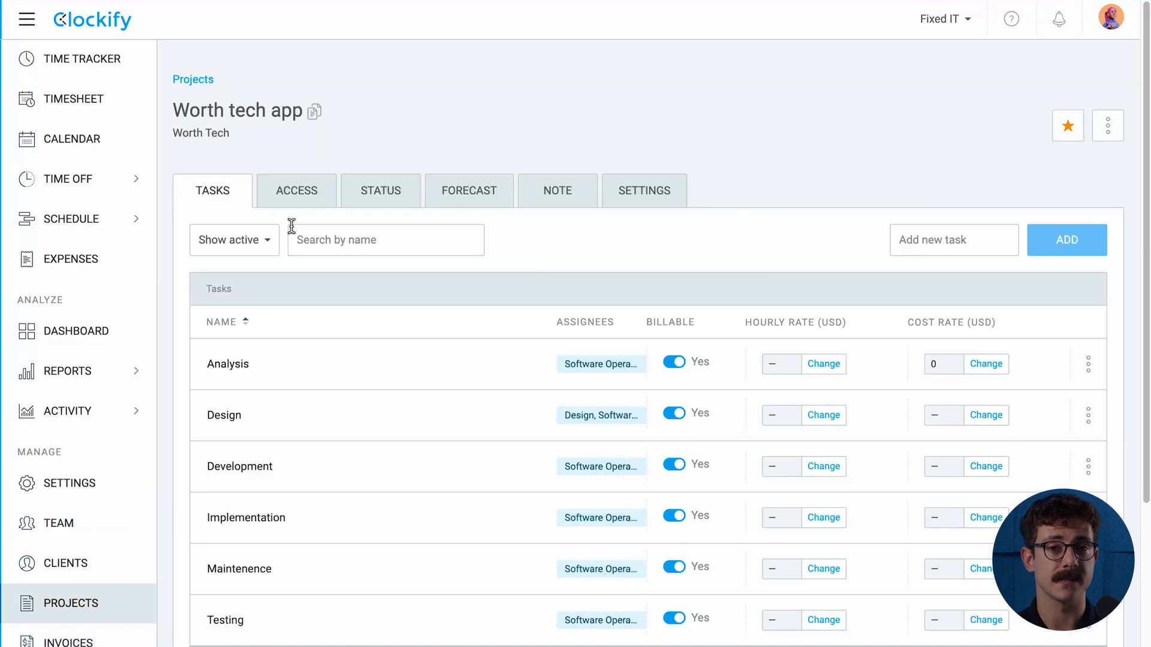
{"action": "left_click", "coordinate": [300, 199]}
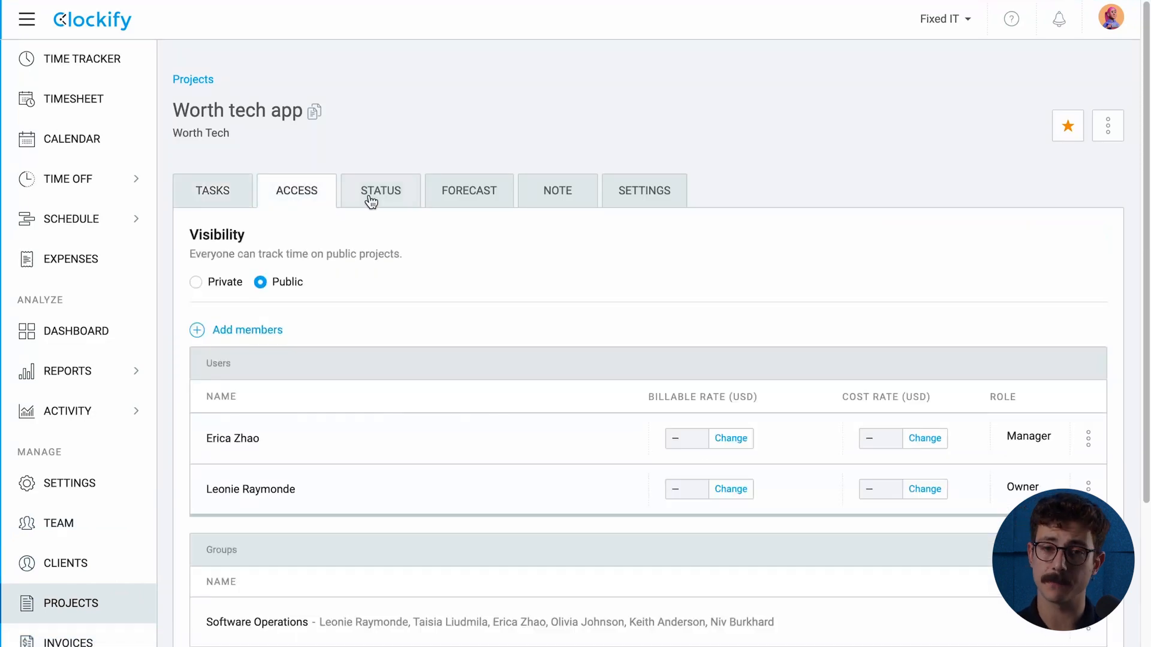
{"action": "left_click", "coordinate": [613, 198]}
{"action": "scroll", "coordinate": [437, 426], "scroll_direction": "down", "scroll_amount": 7}
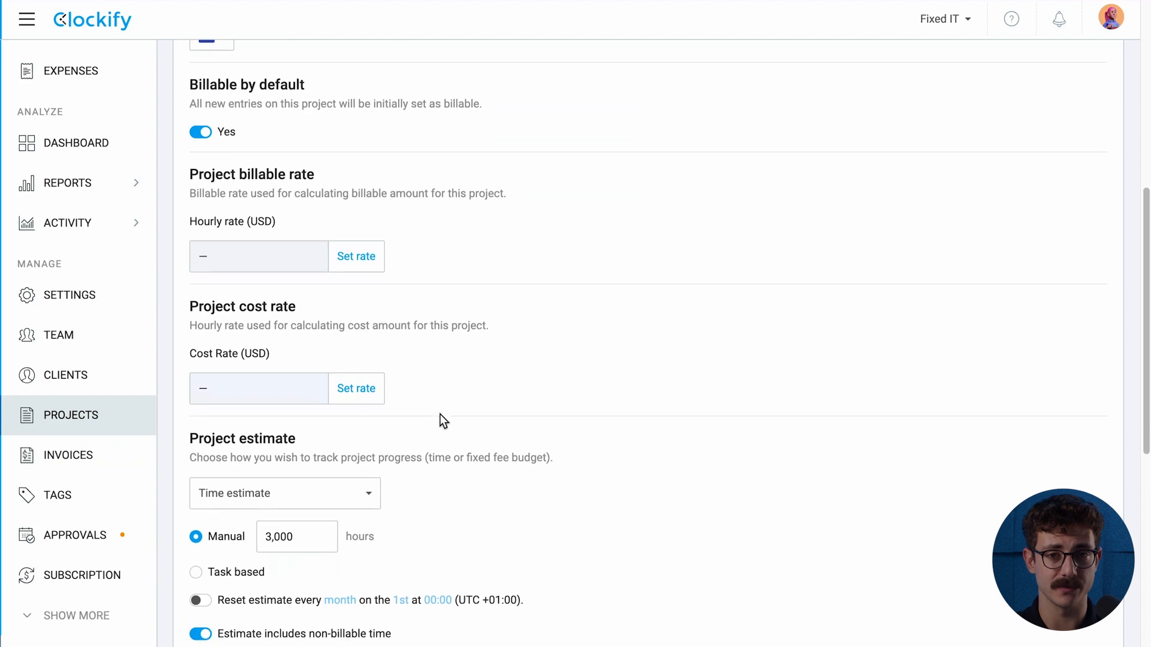
{"action": "scroll", "coordinate": [442, 420], "scroll_direction": "down", "scroll_amount": 3}
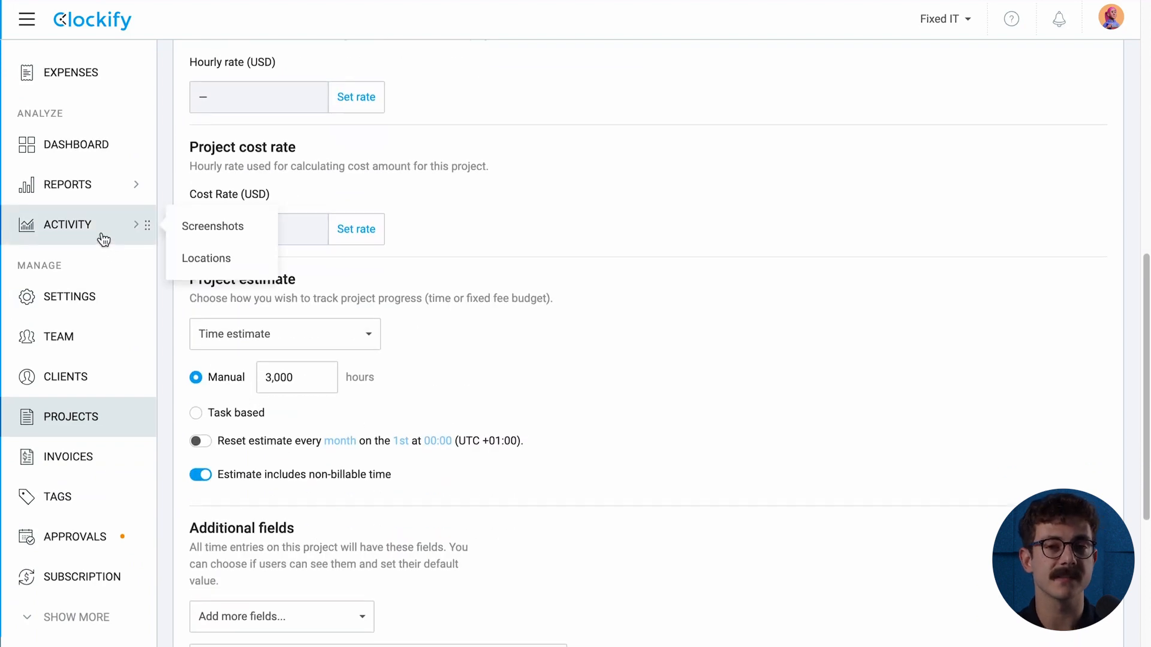
- View the workspace schedule by project and by team member
{"action": "scroll", "coordinate": [102, 236], "scroll_direction": "up", "scroll_amount": 3}
{"action": "left_click", "coordinate": [74, 127]}
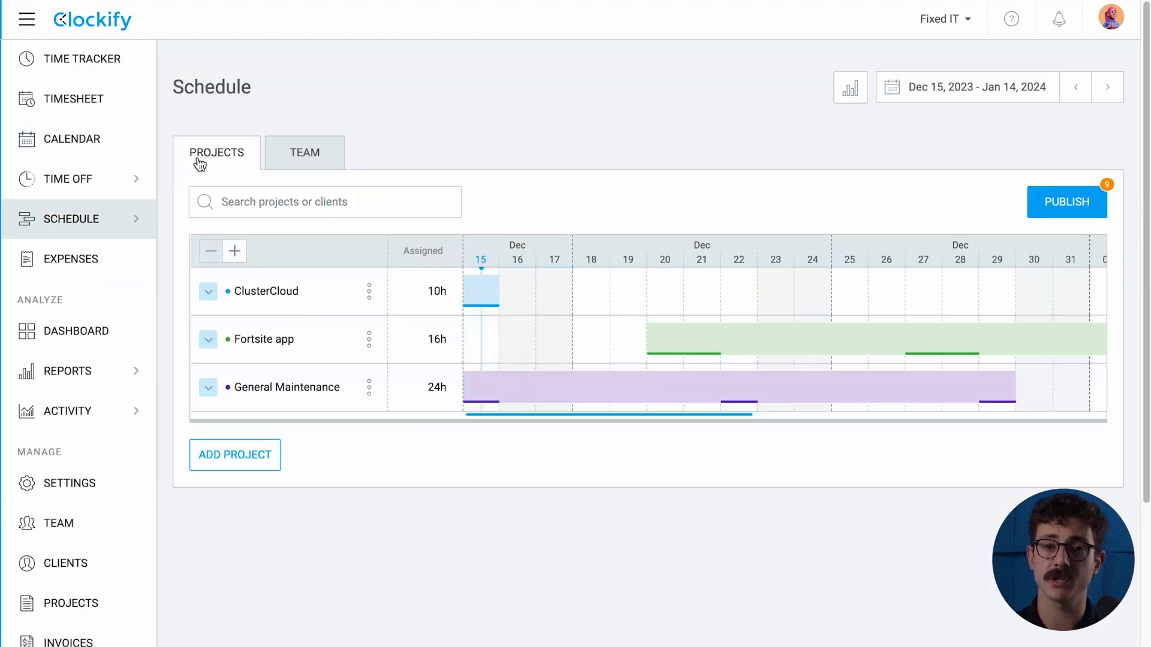
{"action": "left_click", "coordinate": [305, 157]}
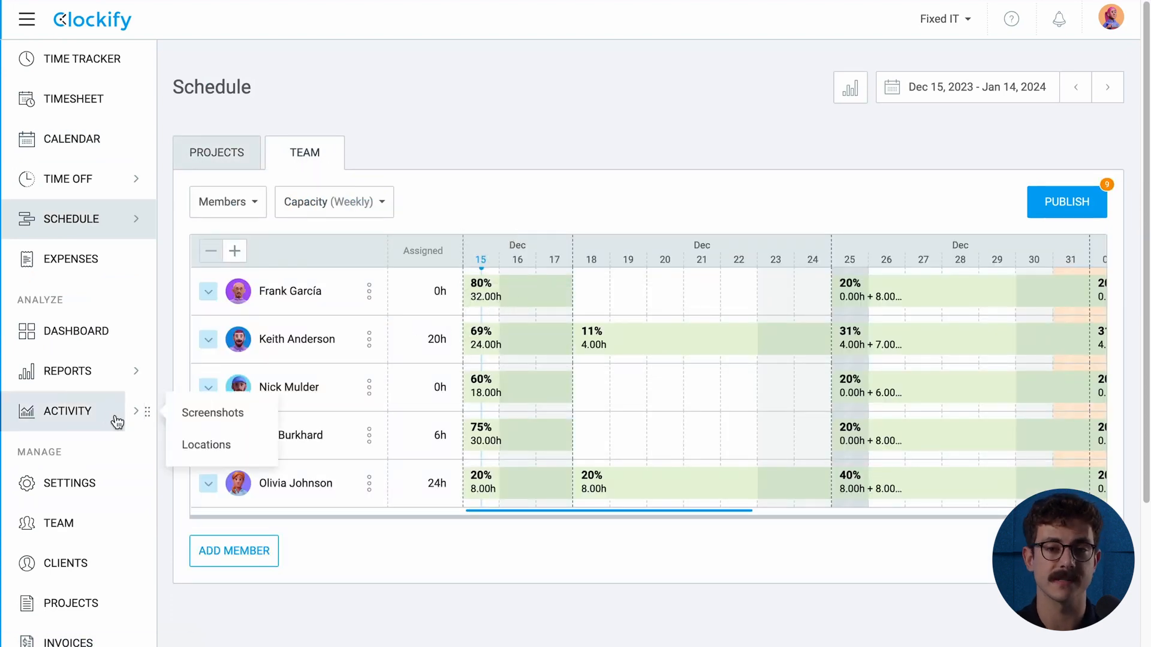
- Check the pending approvals and the unsubmitted timesheets in Approvals
{"action": "scroll", "coordinate": [90, 419], "scroll_direction": "down", "scroll_amount": 3}
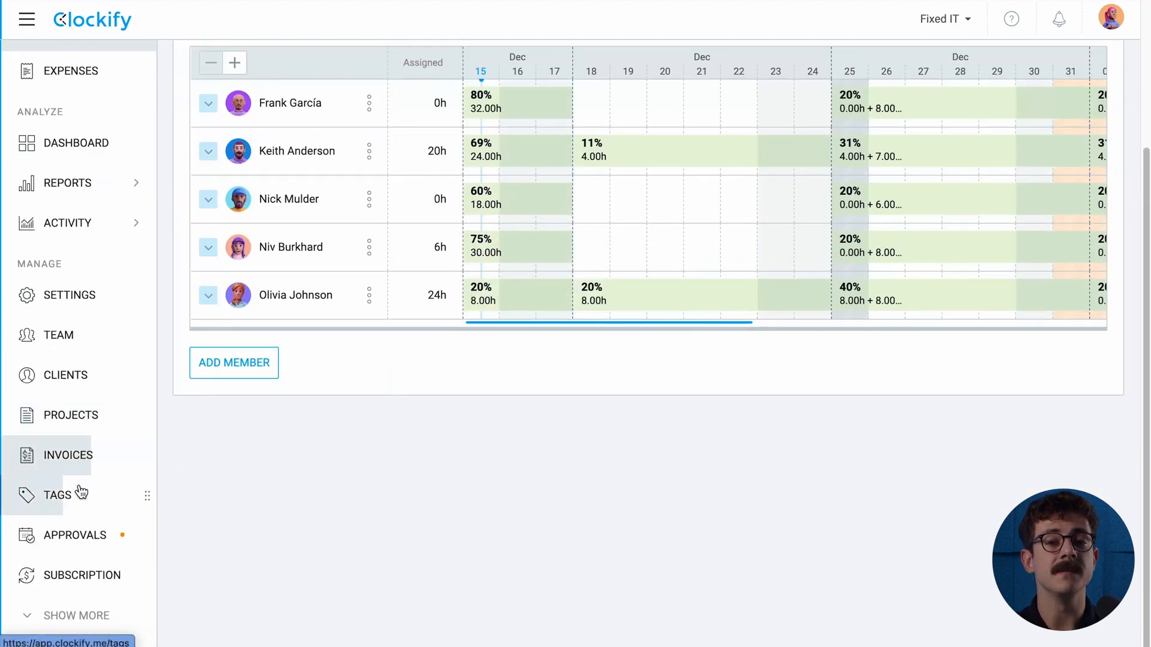
{"action": "left_click", "coordinate": [78, 535]}
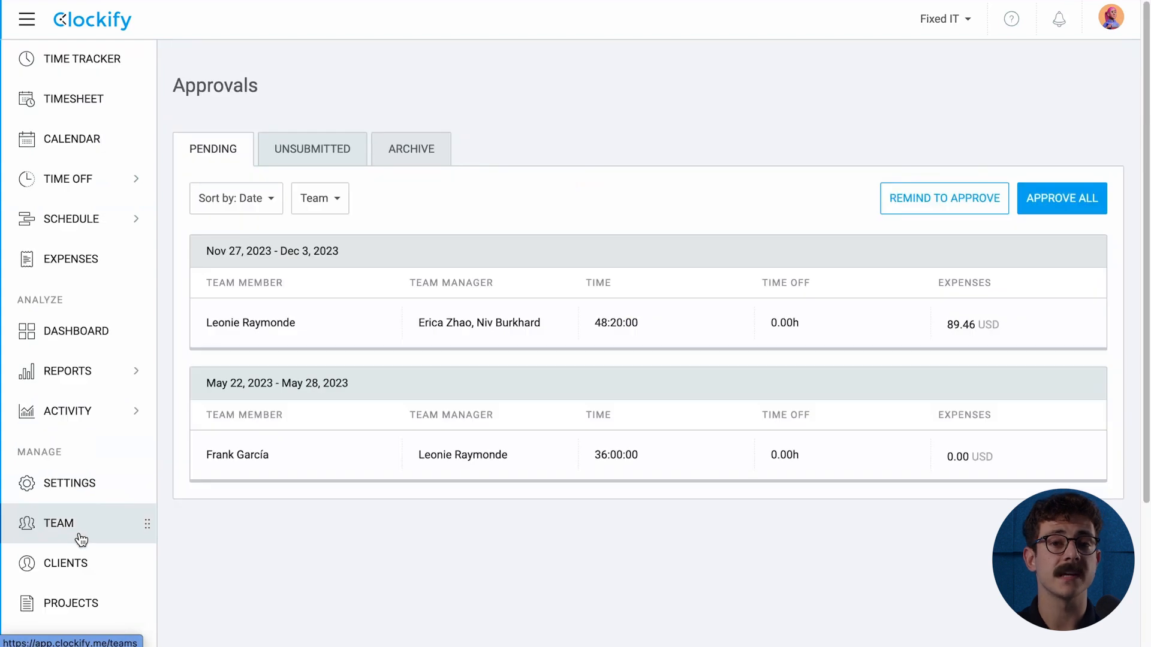
{"action": "left_click", "coordinate": [310, 149]}
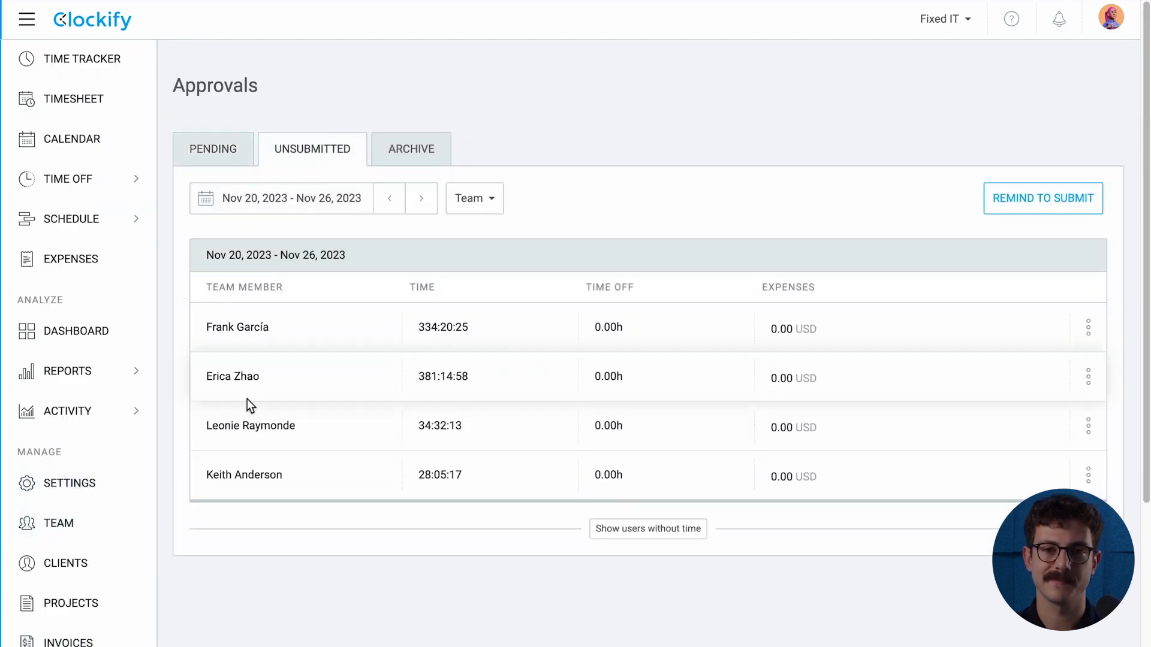
- View the team's time off requests and timeline, and look over the approval, time off and invoicing options in the workspace settings
{"action": "mouse_move", "coordinate": [81, 183]}
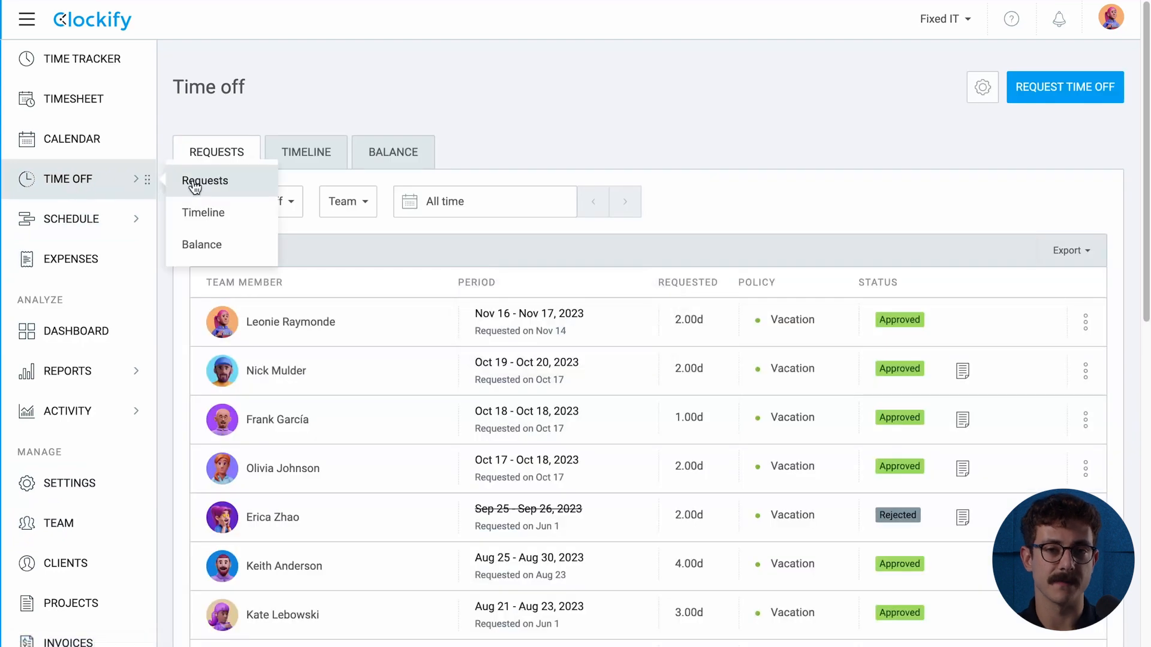
{"action": "left_click", "coordinate": [313, 166]}
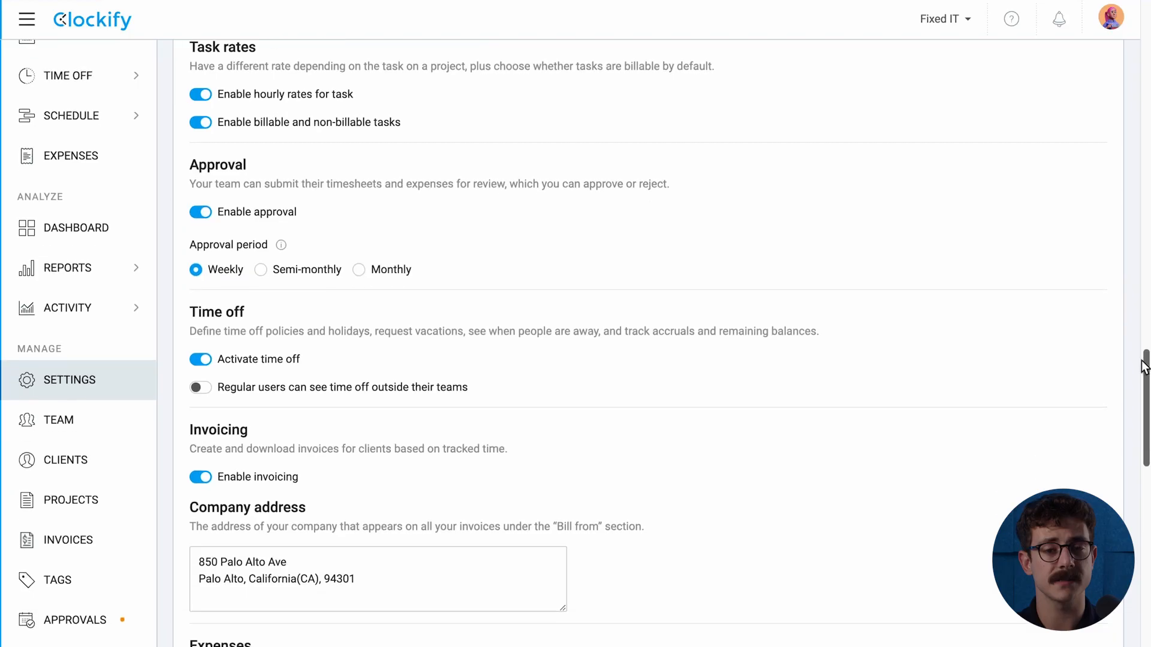
{"action": "left_click_drag", "start_coordinate": [1139, 353], "coordinate": [1138, 435]}
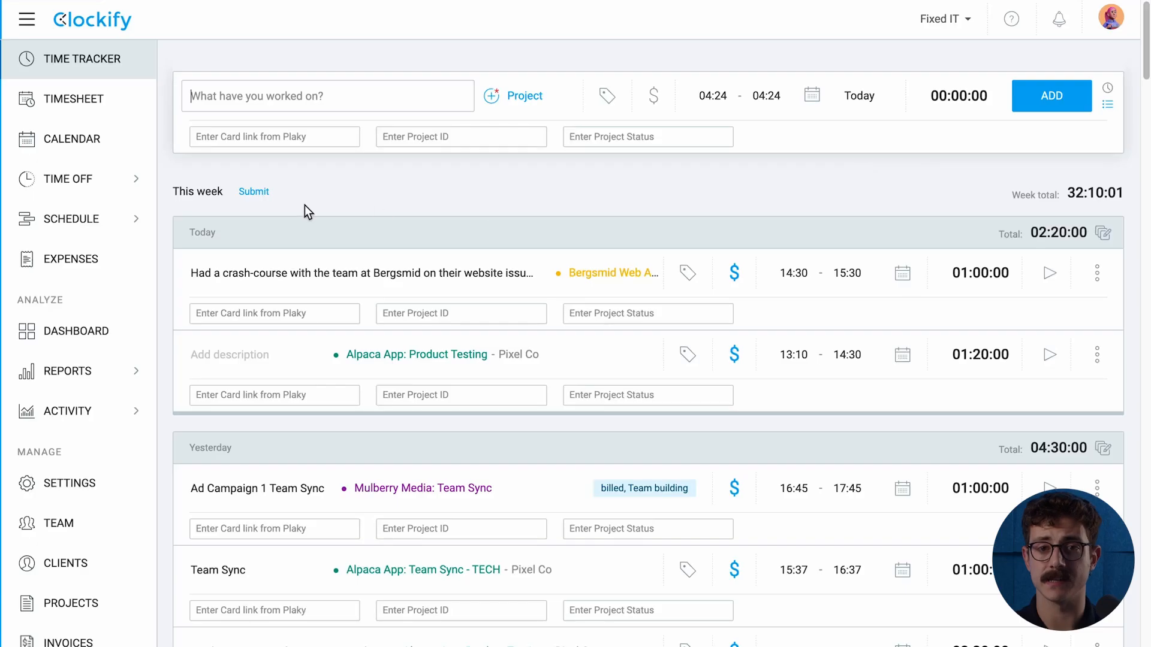
- View the recorded expenses and the list of available report types
{"action": "left_click", "coordinate": [81, 262]}
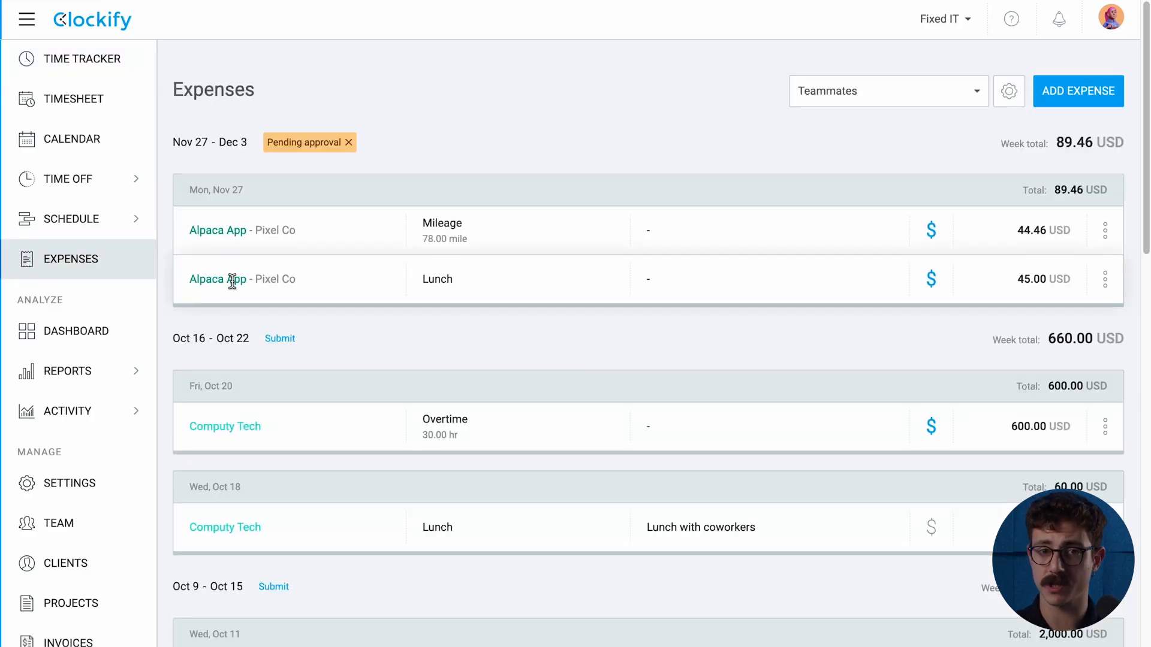
{"action": "mouse_move", "coordinate": [115, 378]}
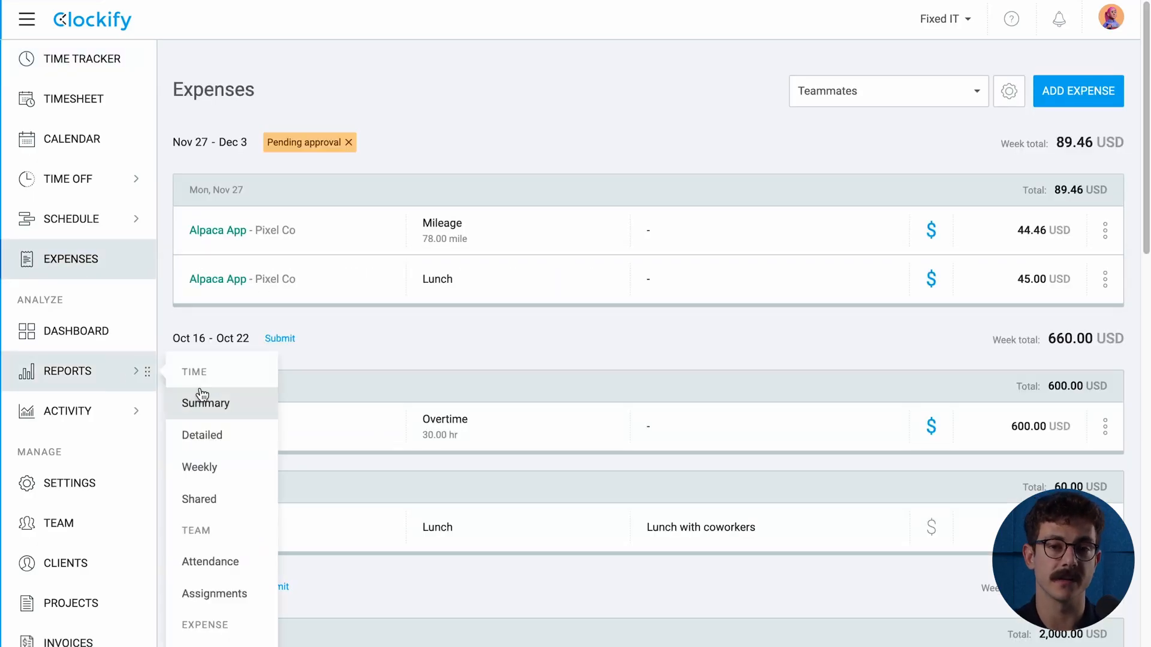
{"action": "scroll", "coordinate": [200, 419], "scroll_direction": "down", "scroll_amount": 3}
- Try including billable expenses in the time and expenses import of the Forever Technology invoice
{"action": "left_click", "coordinate": [207, 467]}
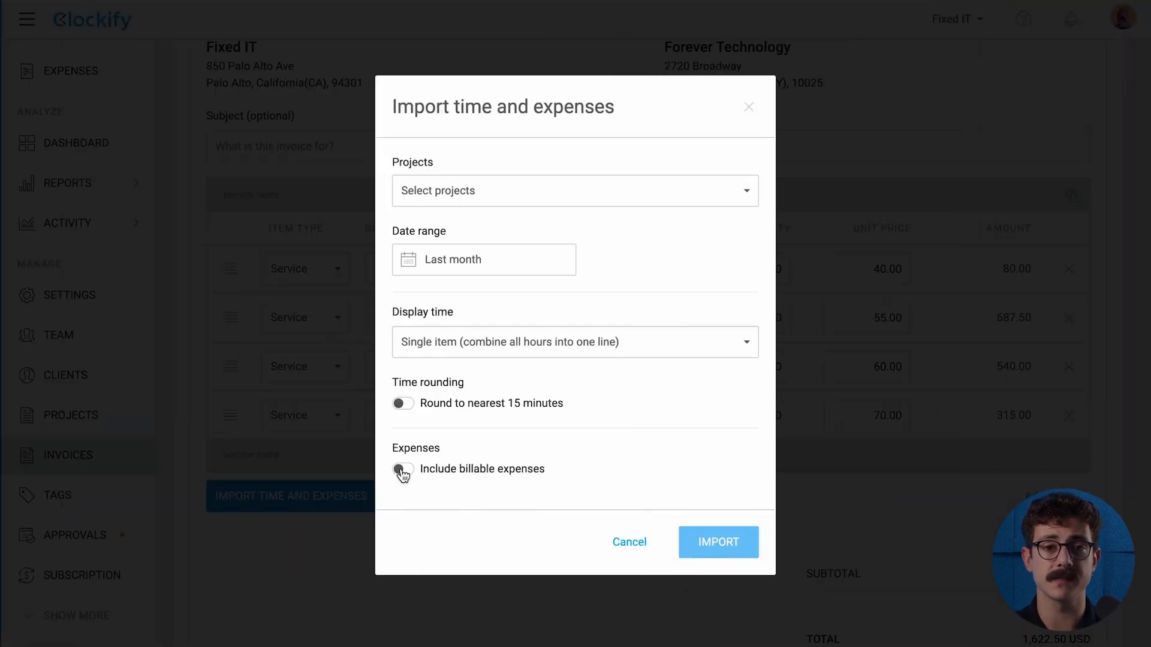
{"action": "left_click", "coordinate": [401, 471]}
{"action": "left_click", "coordinate": [452, 496]}
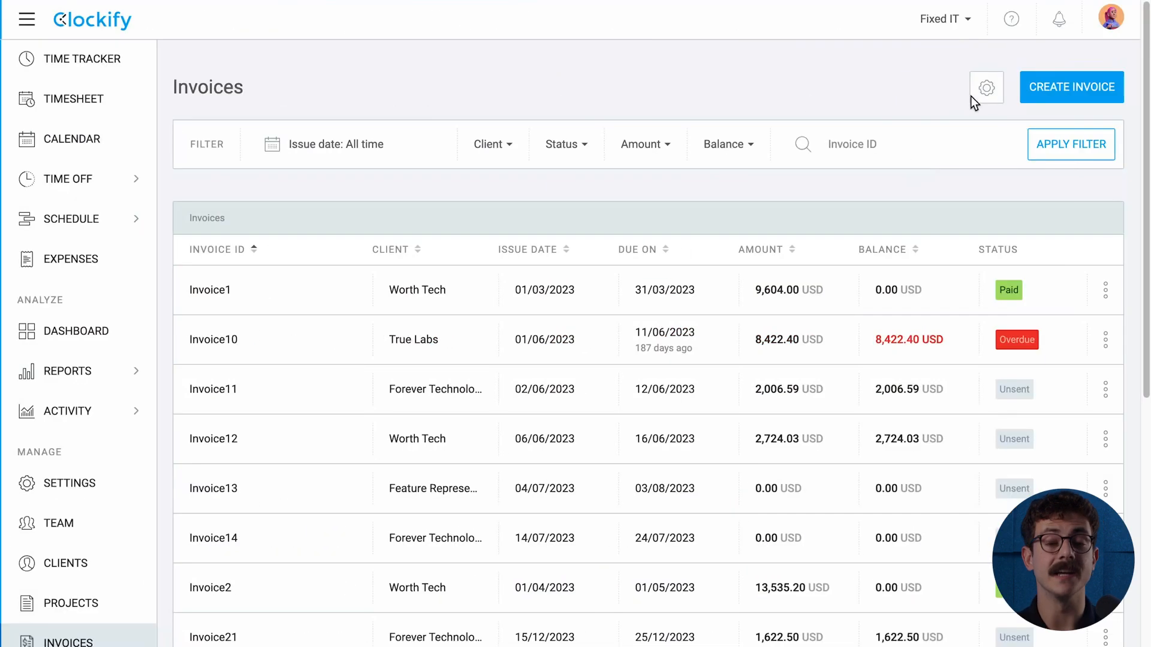
- Examine the invoice settings: the defaults, the label translations and the PDF column and text display options
{"action": "left_click", "coordinate": [972, 96]}
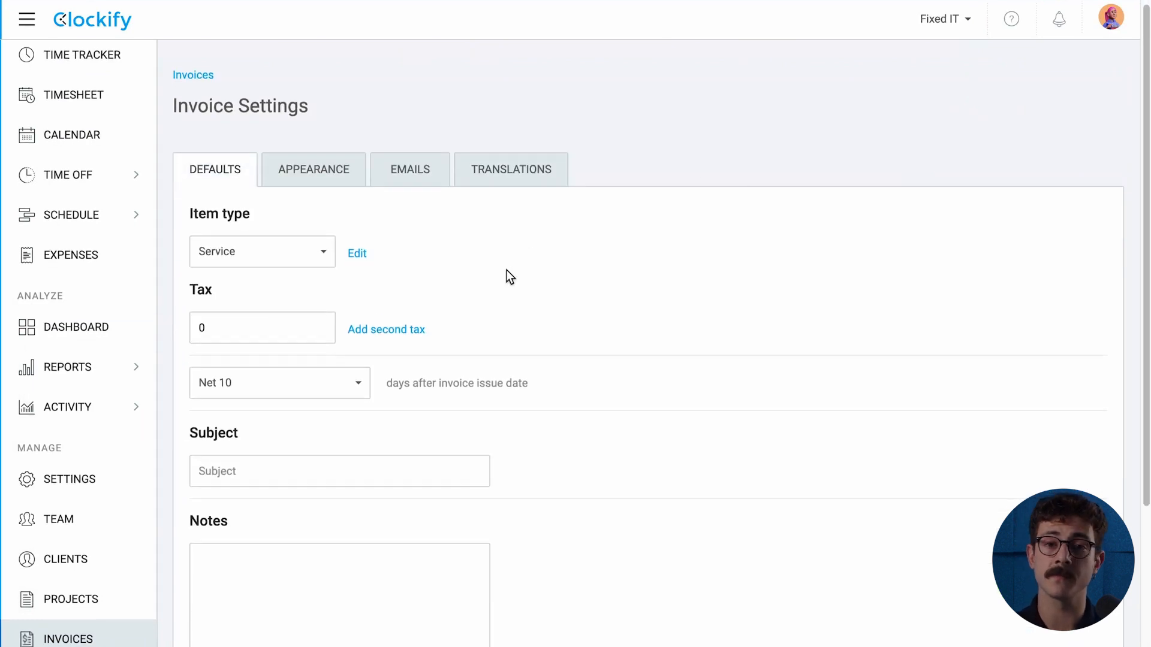
{"action": "scroll", "coordinate": [506, 270], "scroll_direction": "down", "scroll_amount": 3}
{"action": "scroll", "coordinate": [506, 270], "scroll_direction": "up", "scroll_amount": 3}
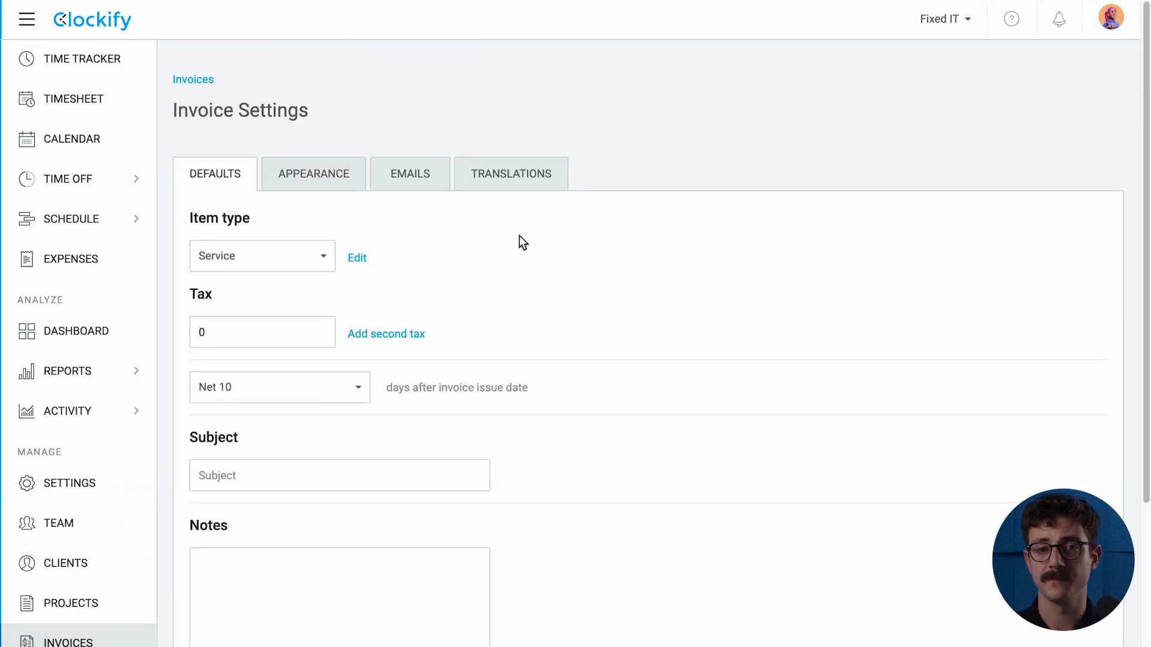
{"action": "left_click", "coordinate": [530, 183]}
{"action": "scroll", "coordinate": [290, 289], "scroll_direction": "down", "scroll_amount": 4}
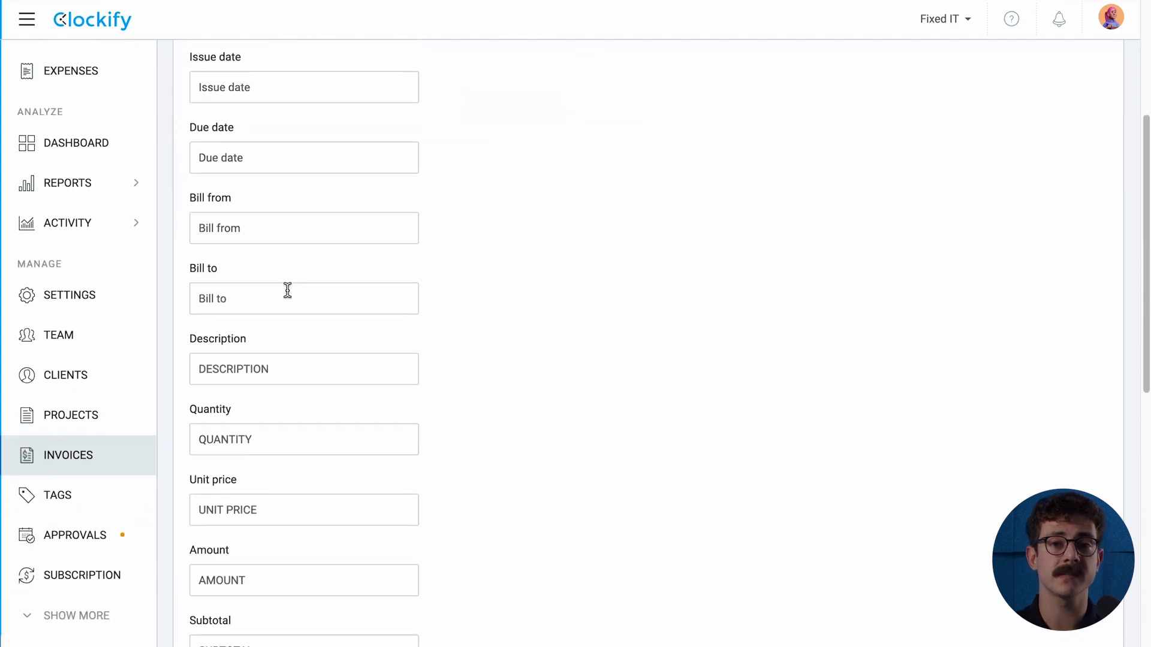
{"action": "scroll", "coordinate": [279, 371], "scroll_direction": "up", "scroll_amount": 4}
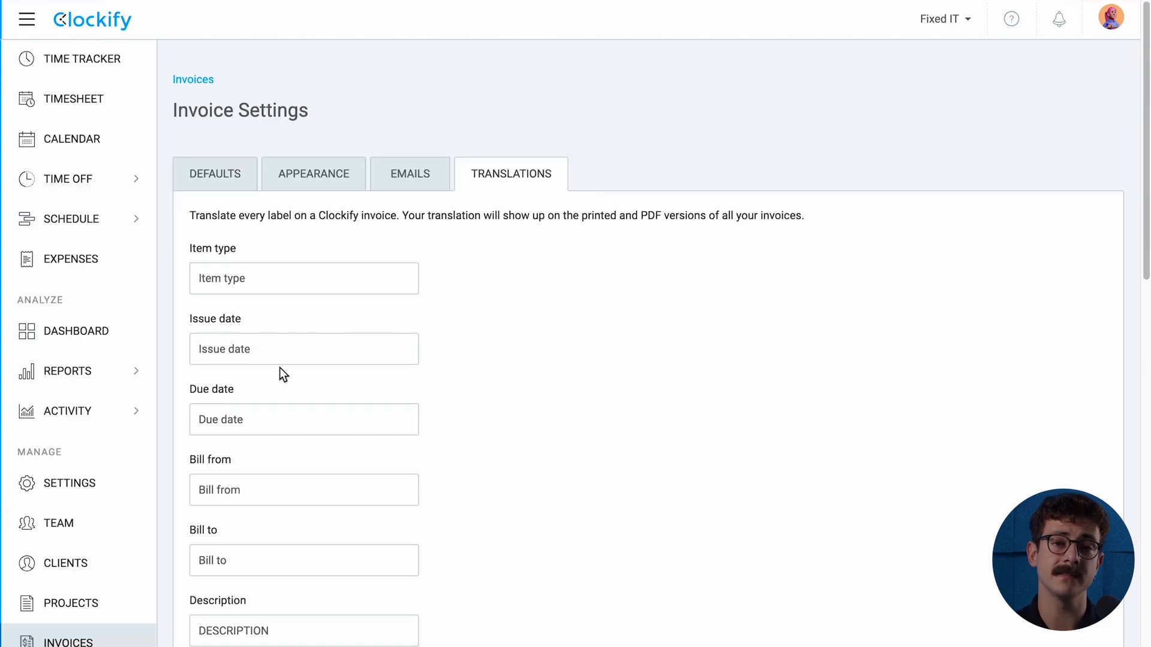
{"action": "left_click", "coordinate": [318, 187]}
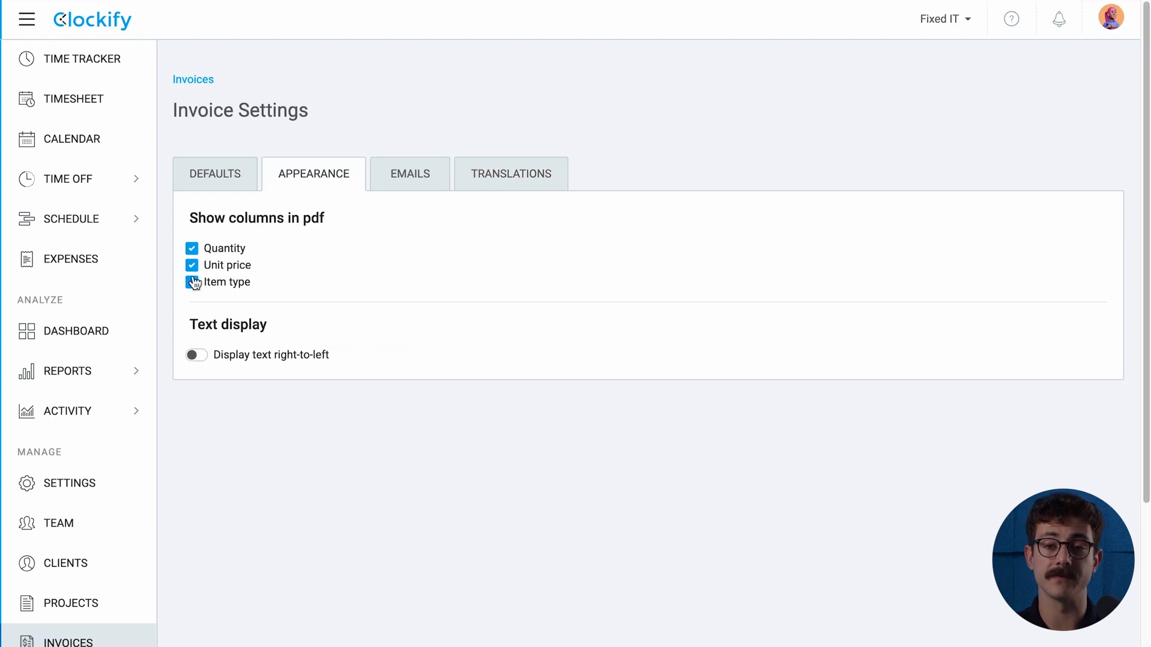
- Return to the invoice list and look through the invoices' amounts, balances and statuses
{"action": "left_click", "coordinate": [198, 82]}
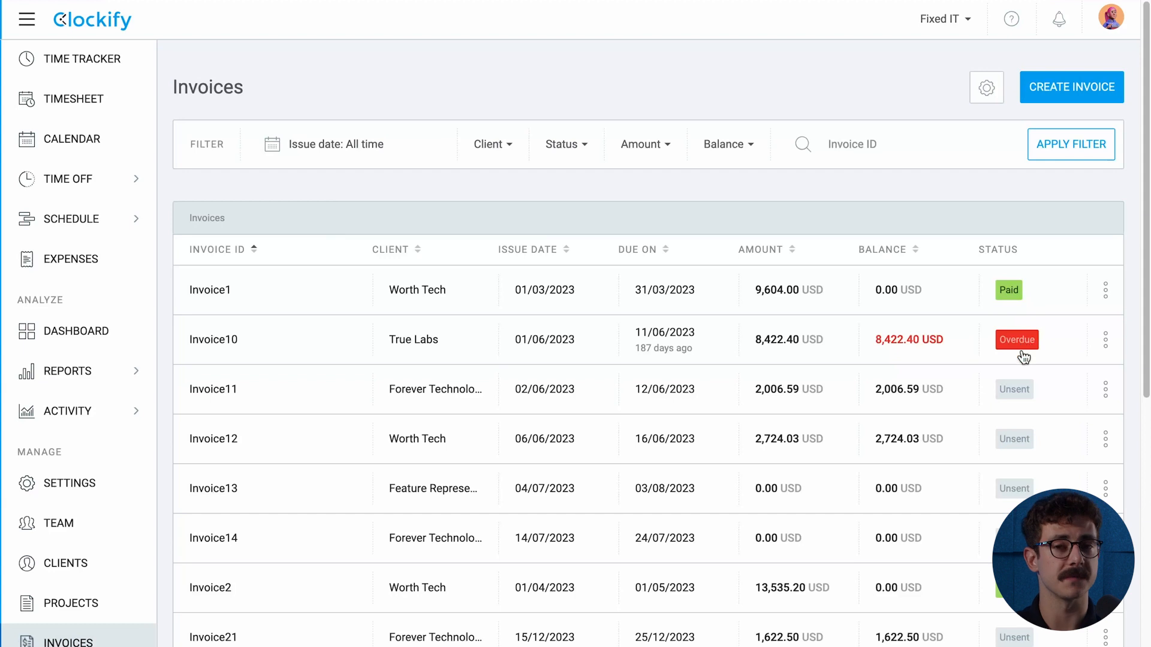
{"action": "scroll", "coordinate": [1012, 393], "scroll_direction": "down", "scroll_amount": 7}
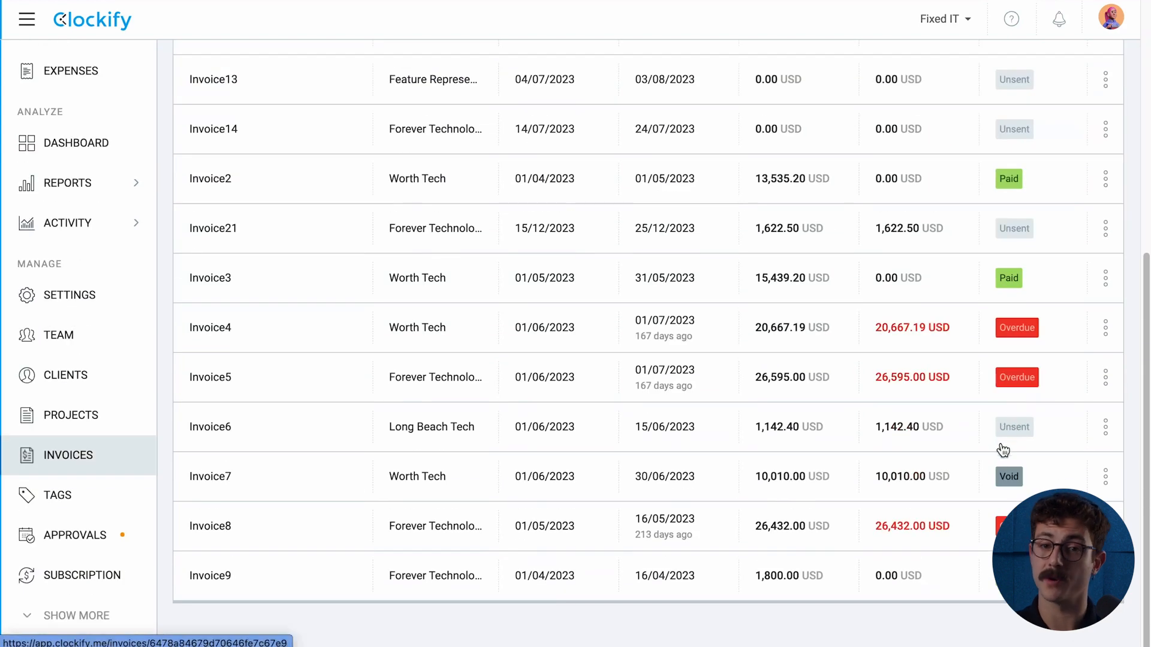
{"action": "scroll", "coordinate": [1002, 483], "scroll_direction": "up", "scroll_amount": 7}
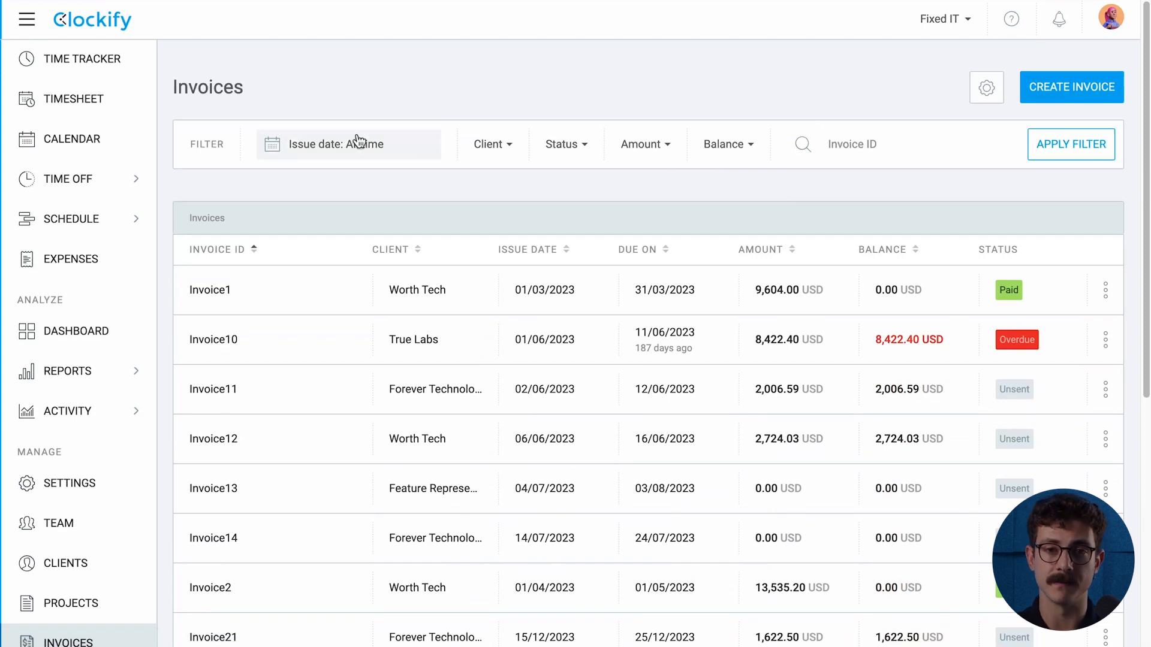
- Review the custom fields for time entries and users in the workspace settings
{"action": "scroll", "coordinate": [68, 172], "scroll_direction": "down", "scroll_amount": 1}
{"action": "scroll", "coordinate": [62, 233], "scroll_direction": "down", "scroll_amount": 2}
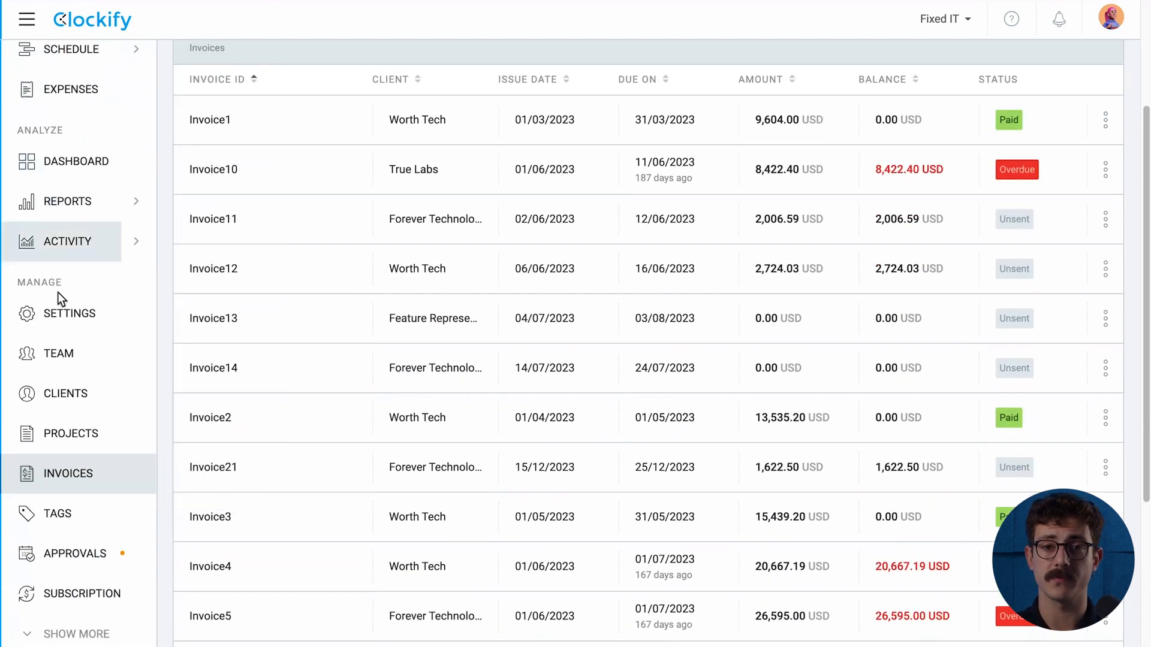
{"action": "left_click", "coordinate": [66, 311]}
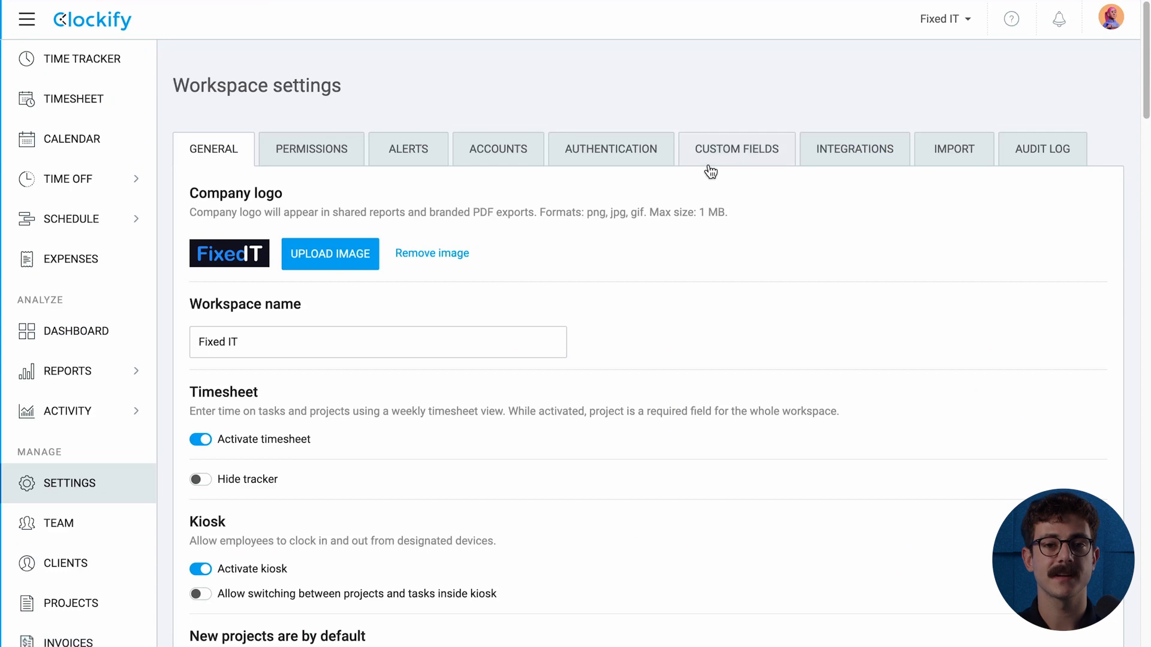
{"action": "left_click", "coordinate": [735, 163]}
{"action": "scroll", "coordinate": [683, 258], "scroll_direction": "down", "scroll_amount": 3}
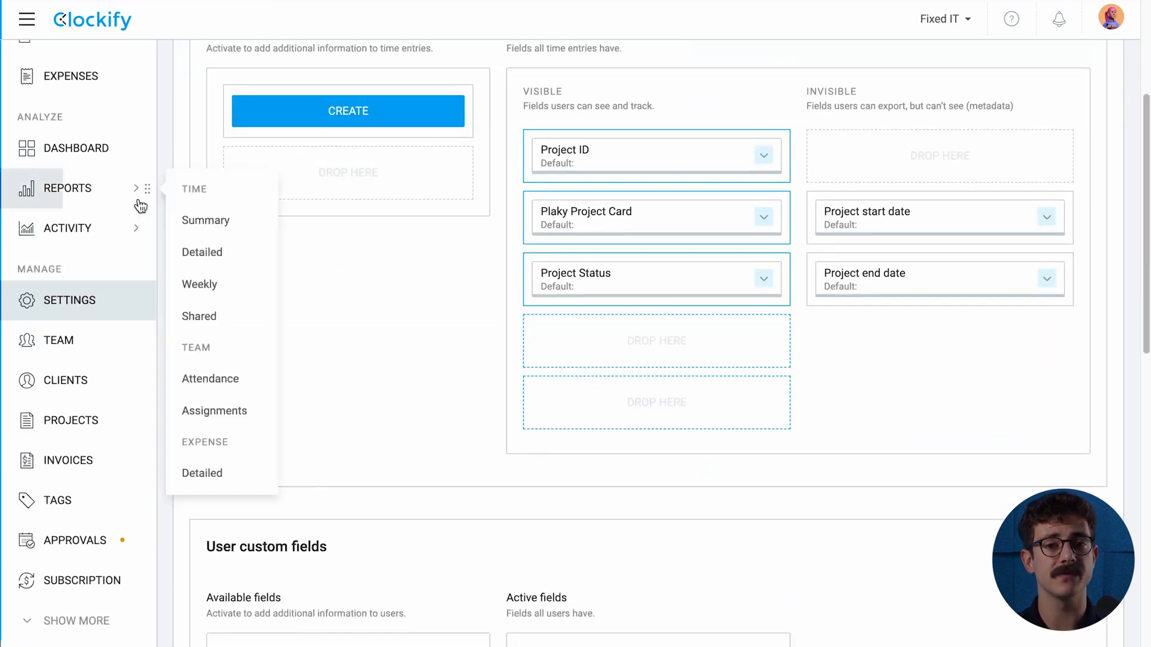
- View the summary and detailed time reports for October 2023
{"action": "left_click", "coordinate": [135, 190]}
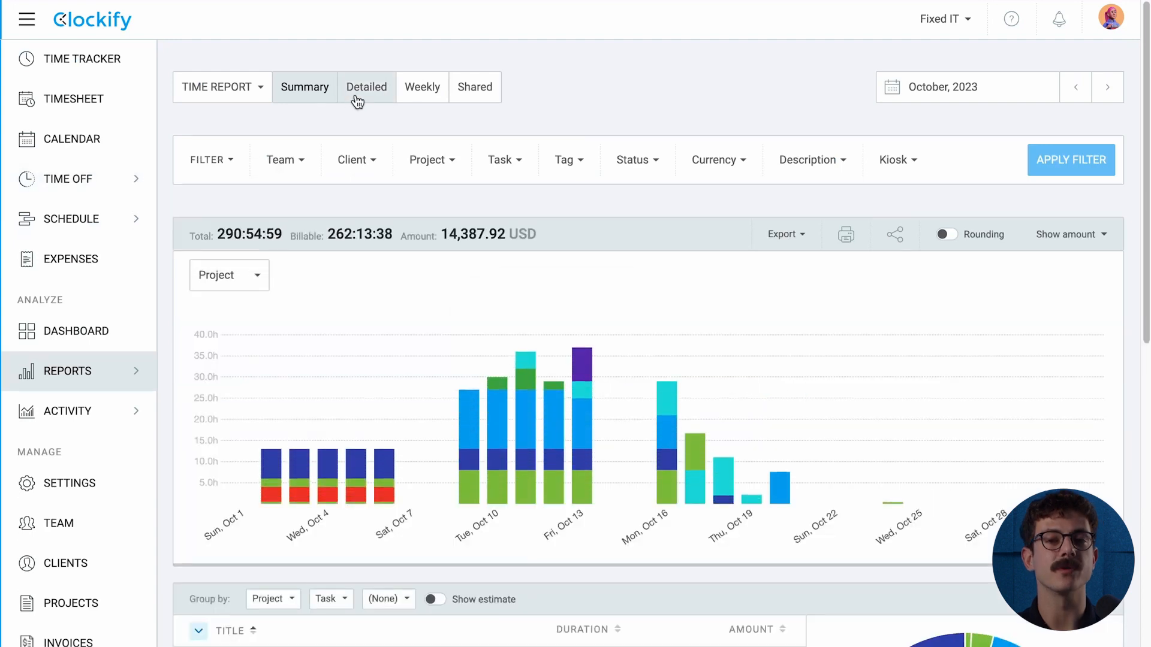
{"action": "left_click", "coordinate": [356, 96]}
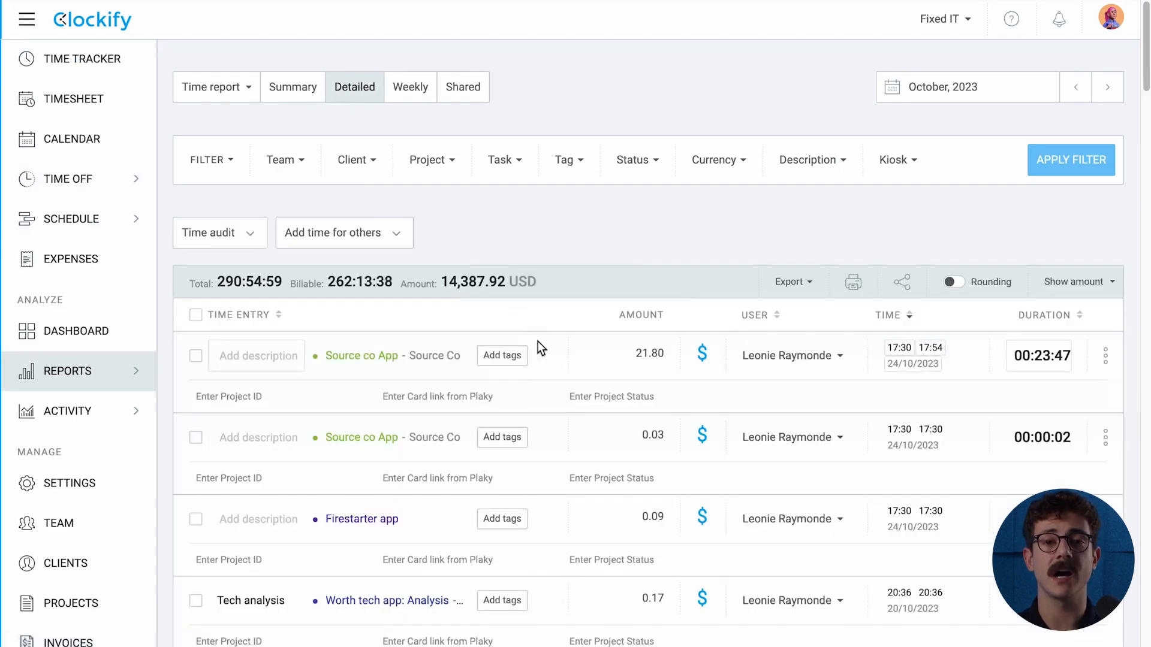
{"action": "scroll", "coordinate": [542, 345], "scroll_direction": "down", "scroll_amount": 2}
{"action": "scroll", "coordinate": [549, 345], "scroll_direction": "up", "scroll_amount": 2}
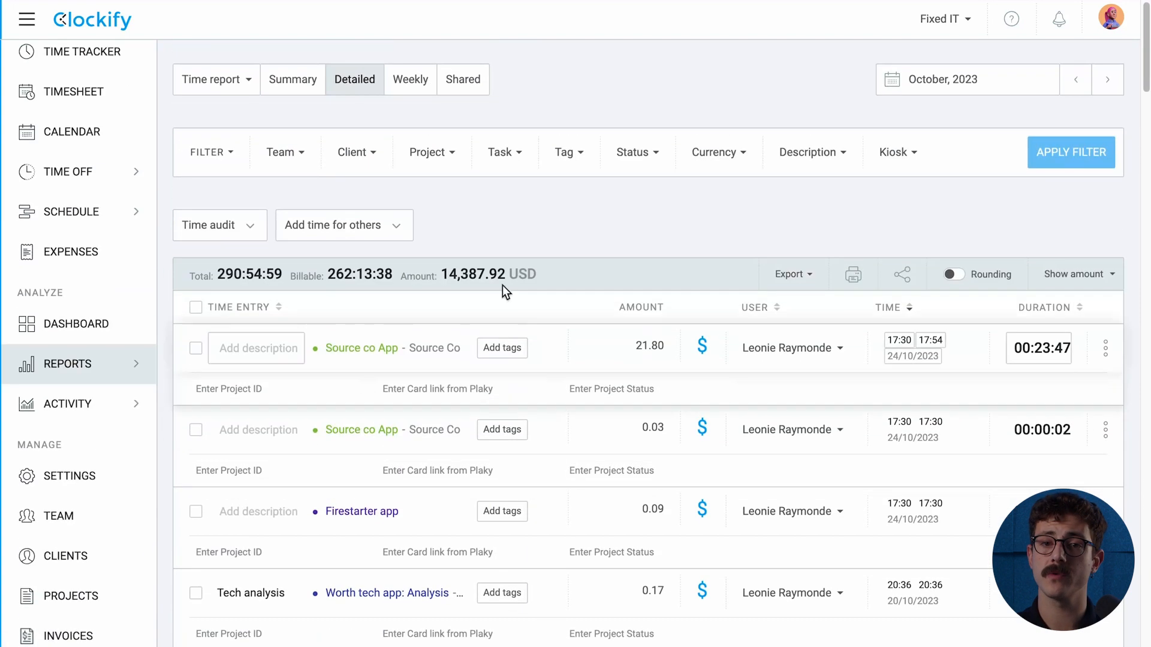
- View the attendance and assignments team reports and the detailed expense report for October 2023
{"action": "left_click", "coordinate": [238, 90]}
{"action": "left_click", "coordinate": [233, 150]}
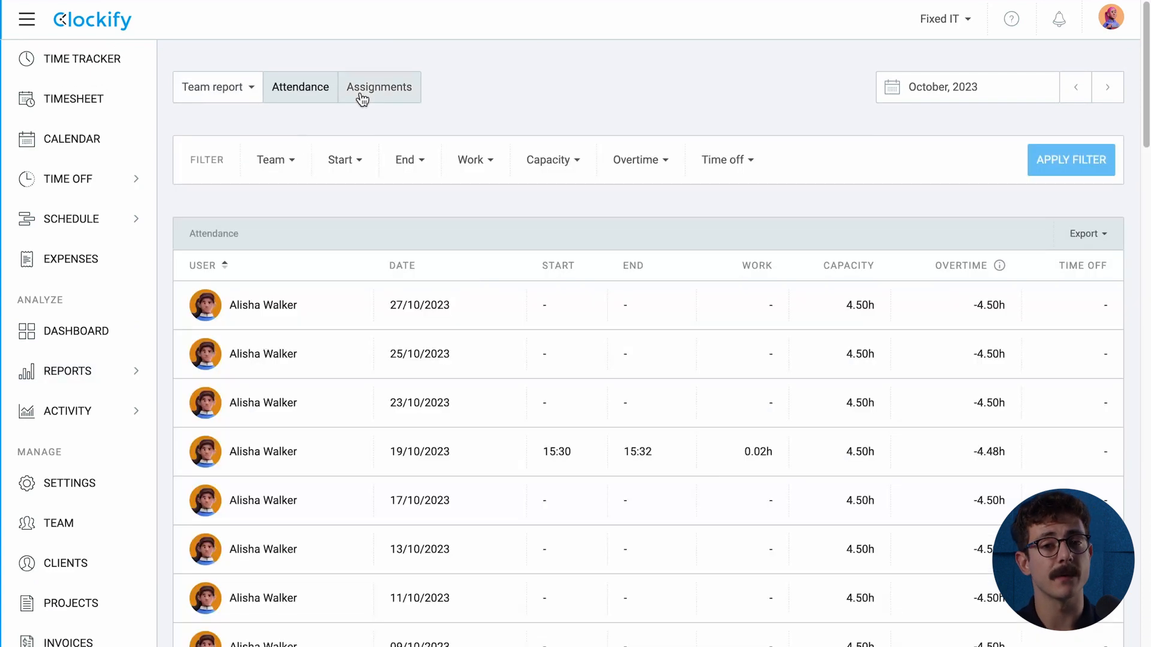
{"action": "left_click", "coordinate": [359, 98]}
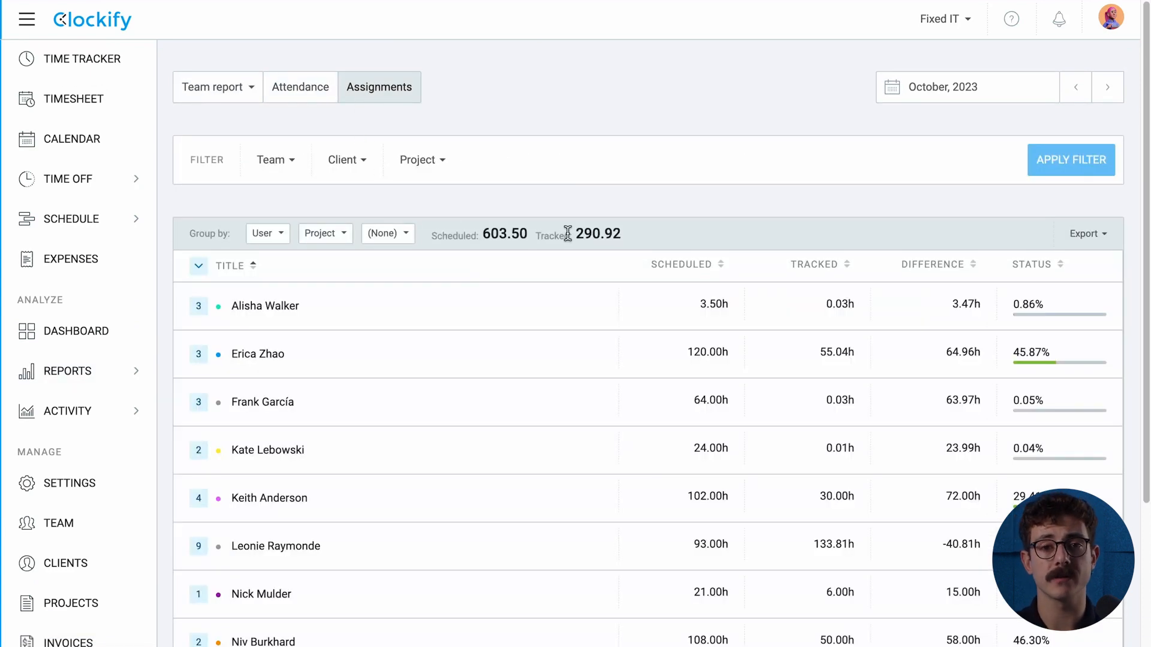
{"action": "left_click", "coordinate": [308, 95]}
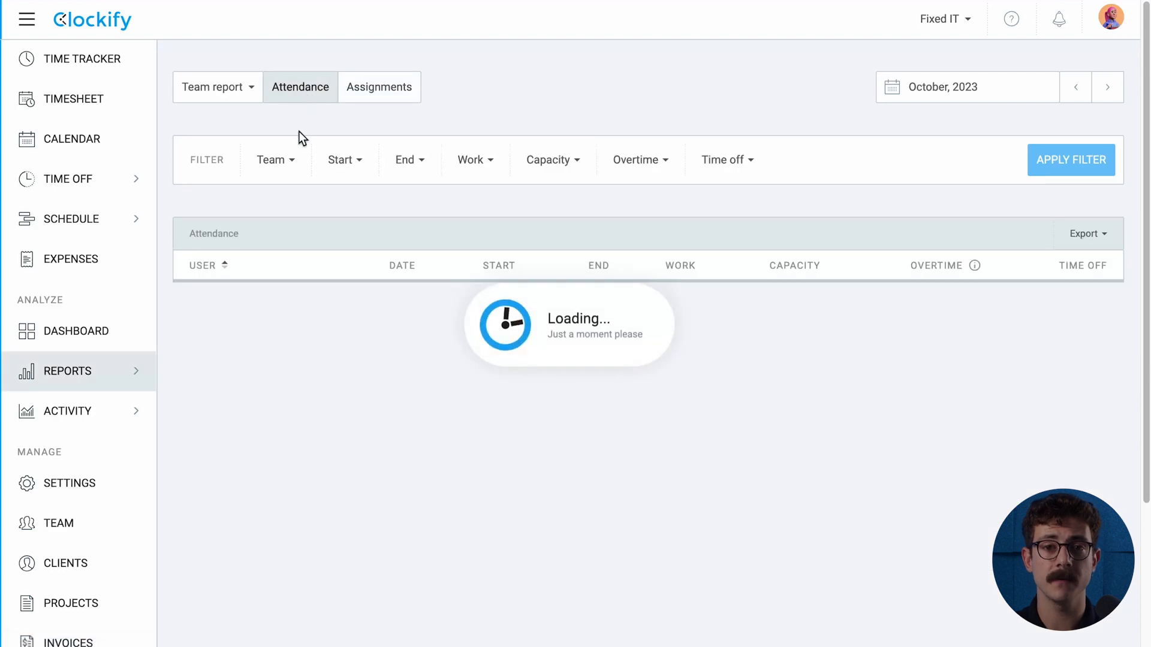
{"action": "left_click", "coordinate": [226, 96]}
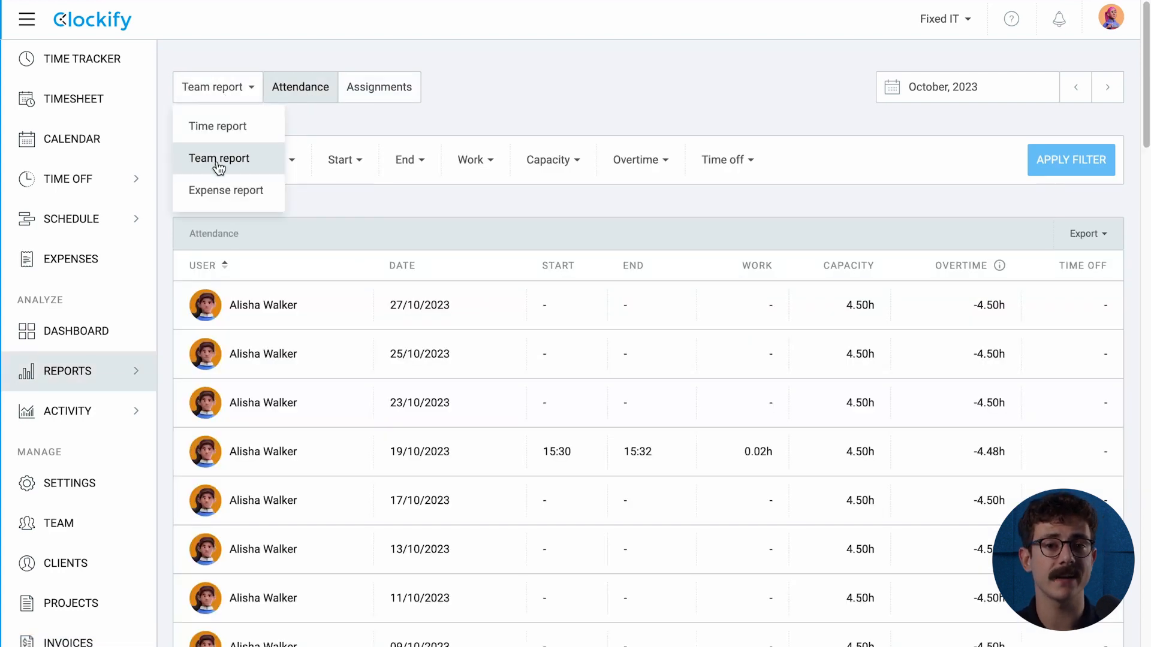
{"action": "left_click", "coordinate": [221, 188]}
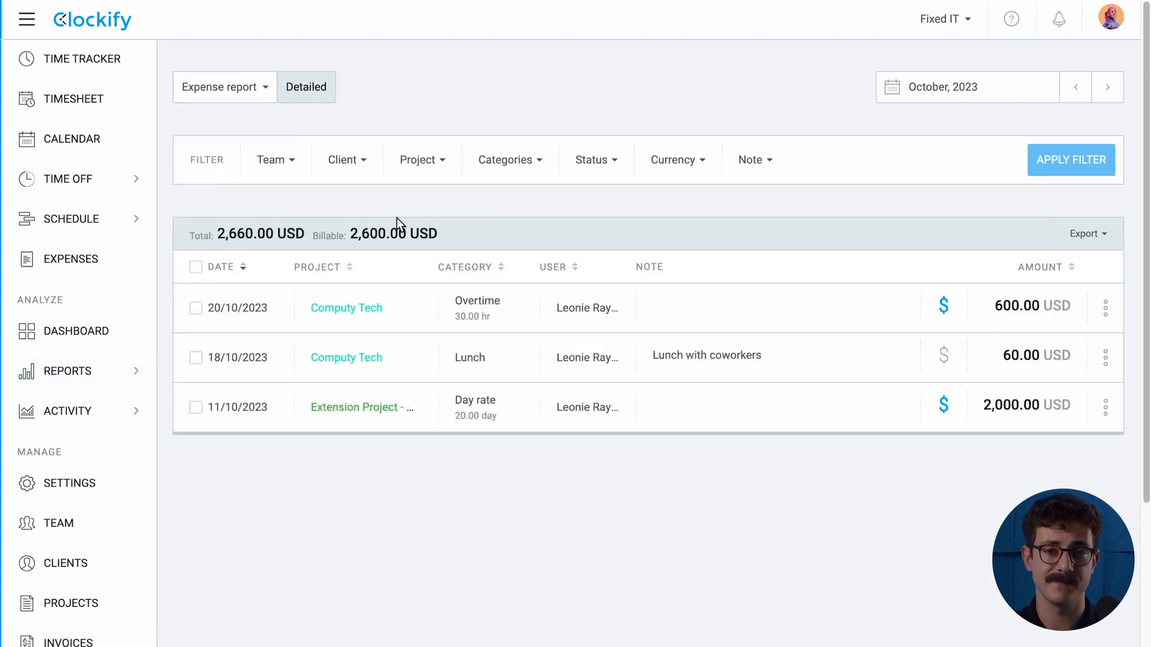